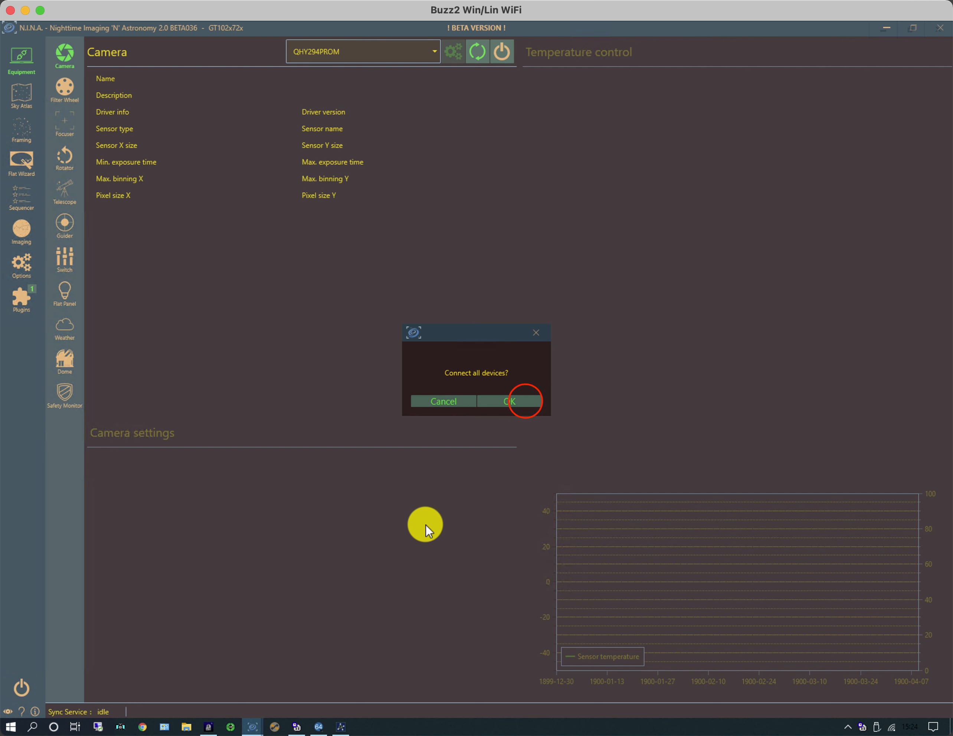
Connect all devices and look through the loaded sequence in the imaging workspace
click(539, 402)
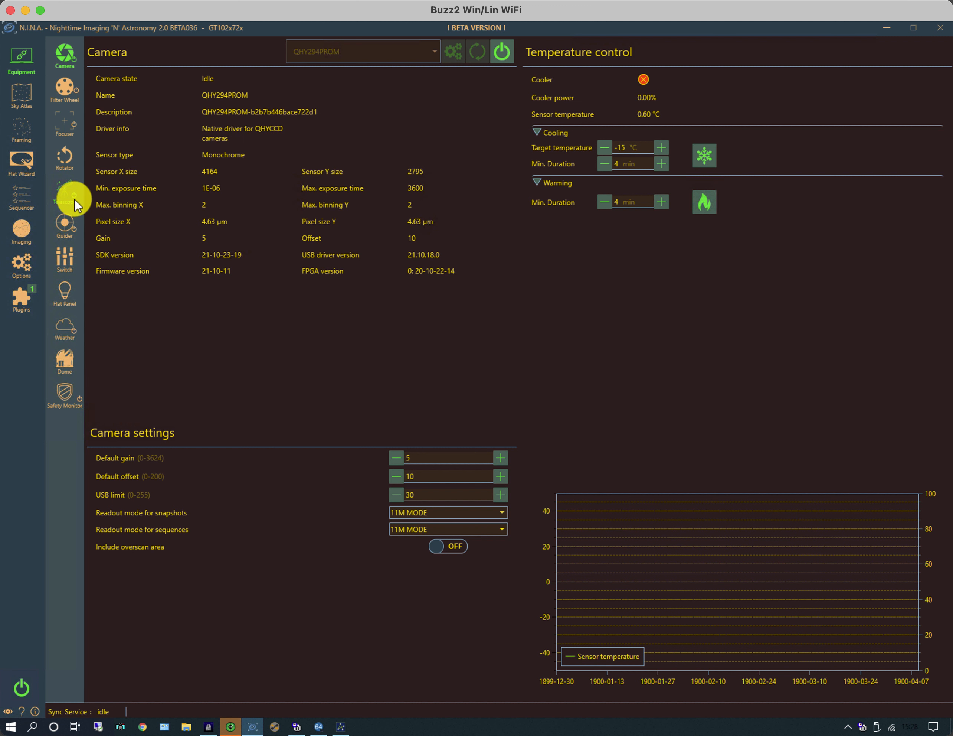
click(24, 229)
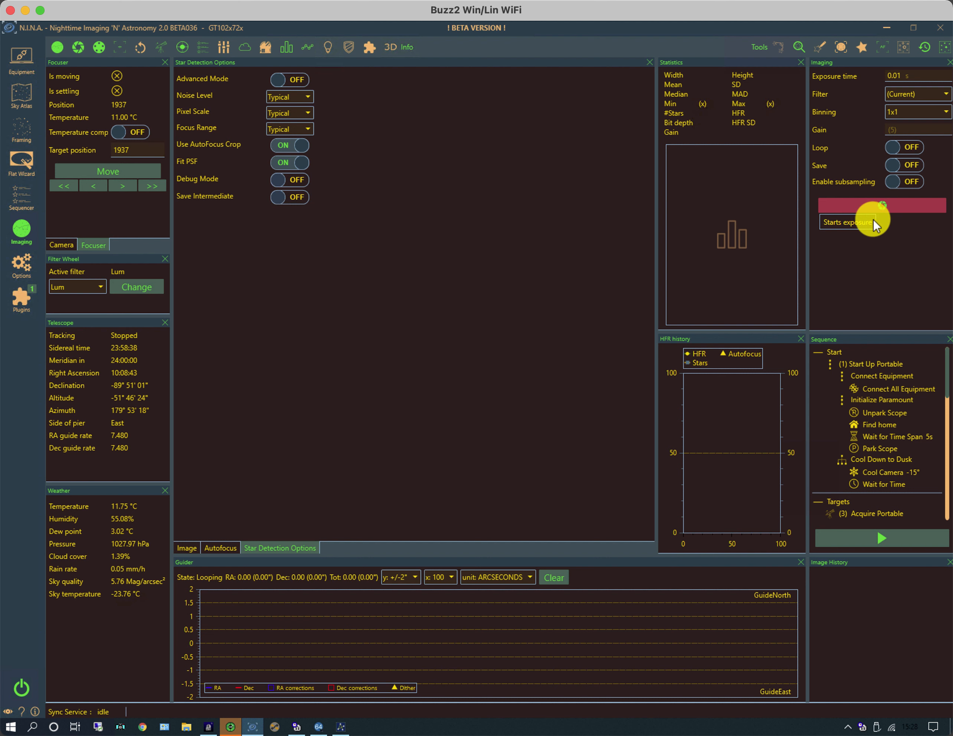
drag(947, 372, 951, 507)
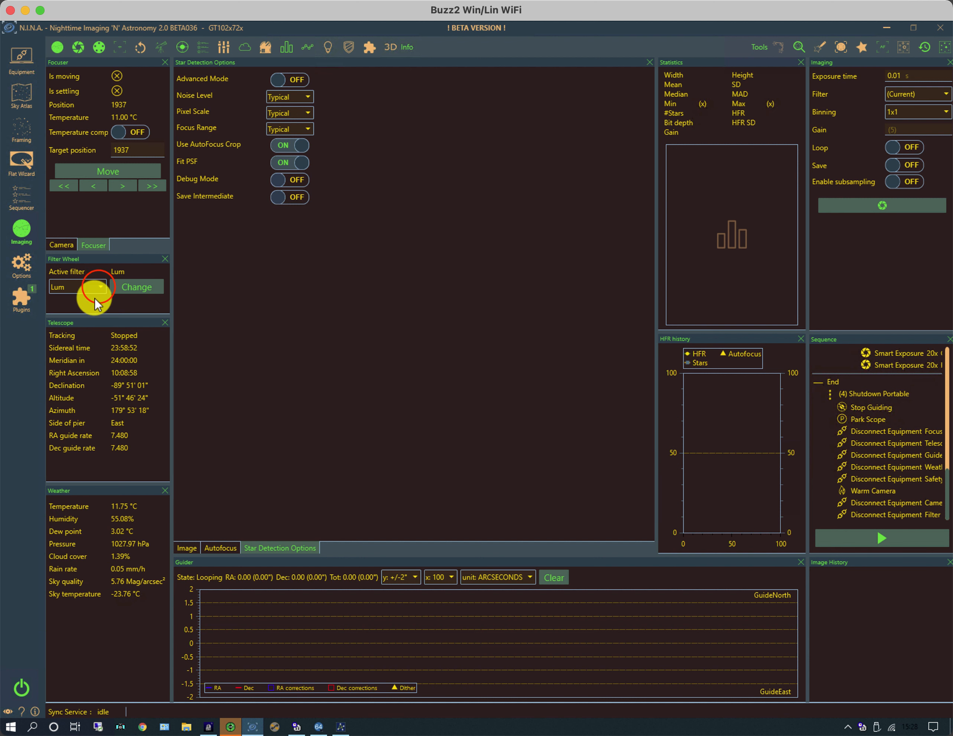
Switch the filter wheel from the imaging workspace to the Red filter
click(99, 286)
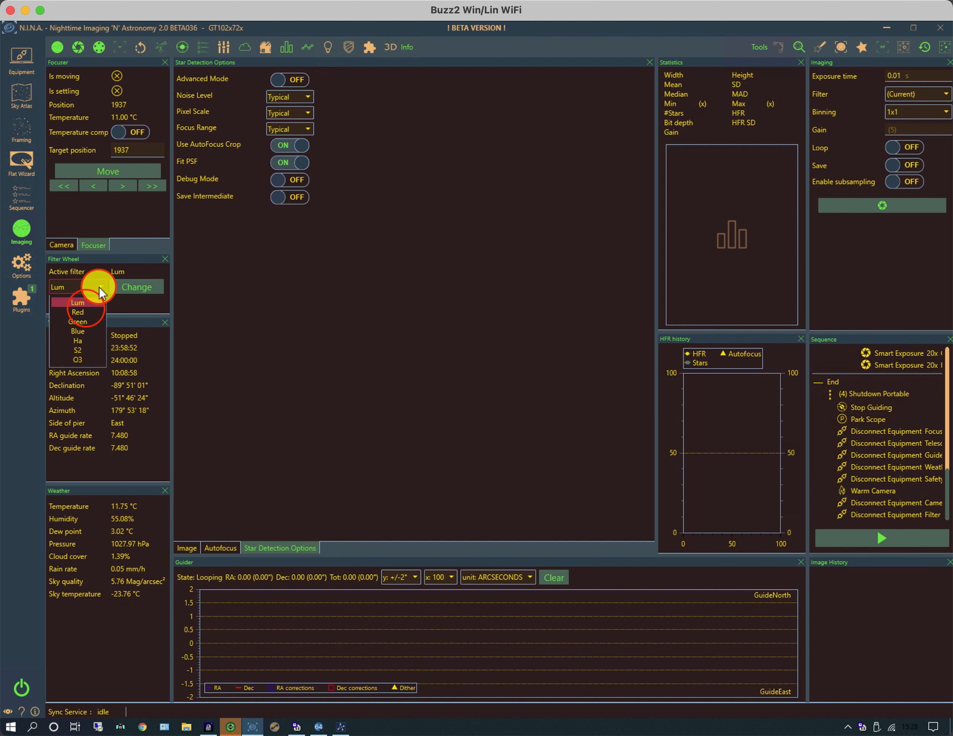
click(87, 309)
click(129, 282)
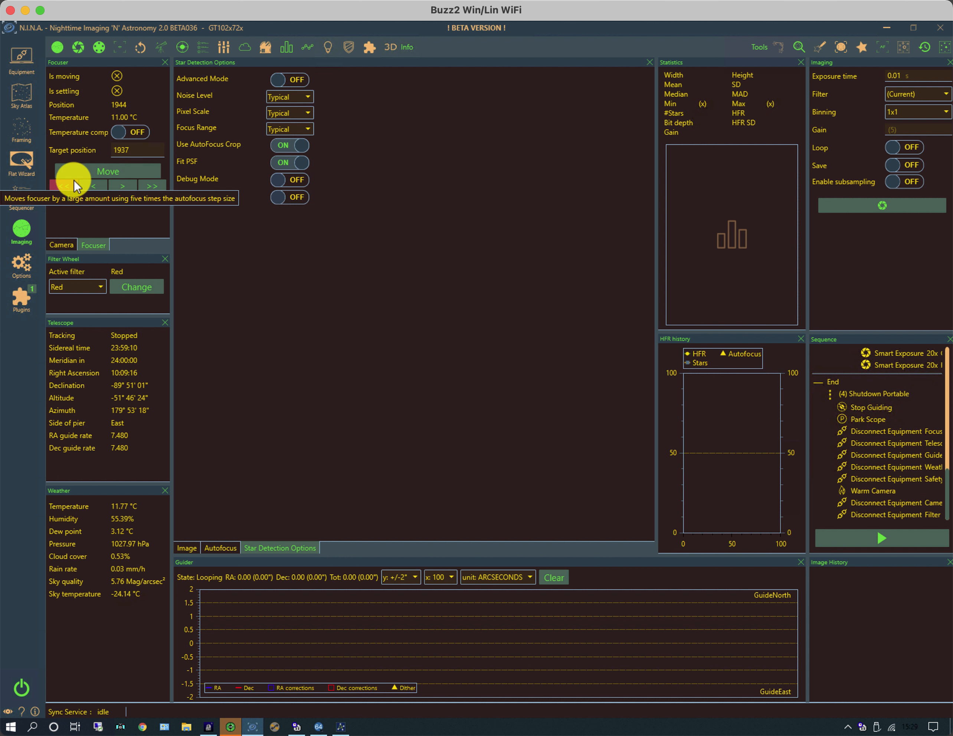
Expand the camera's cooling and warming settings to inspect them, and collapse both sections again
click(59, 246)
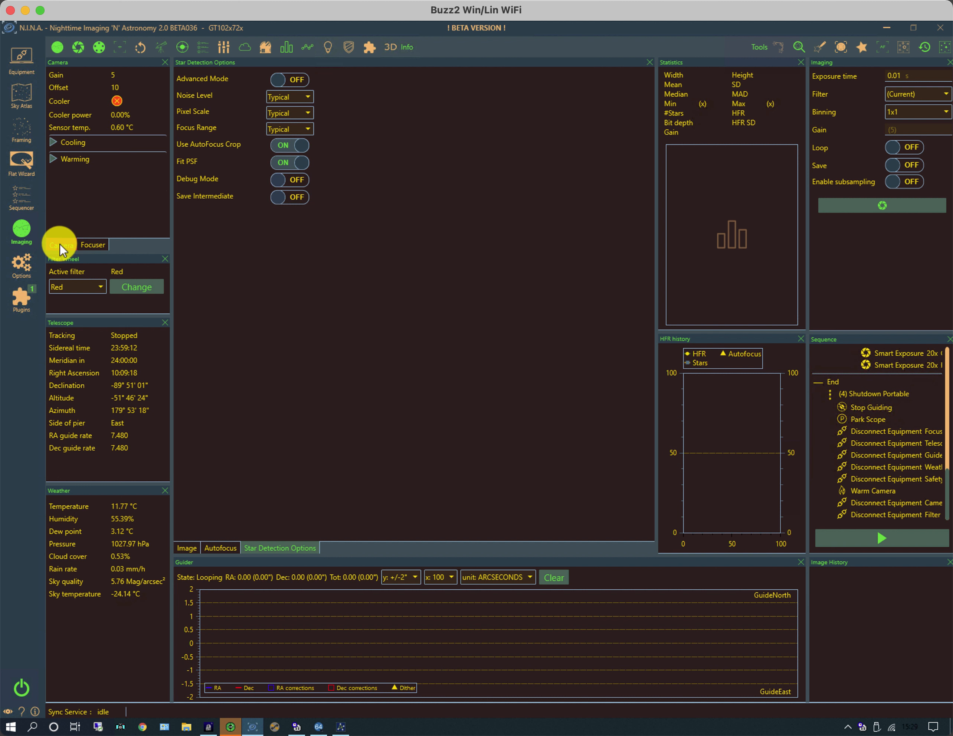
click(52, 141)
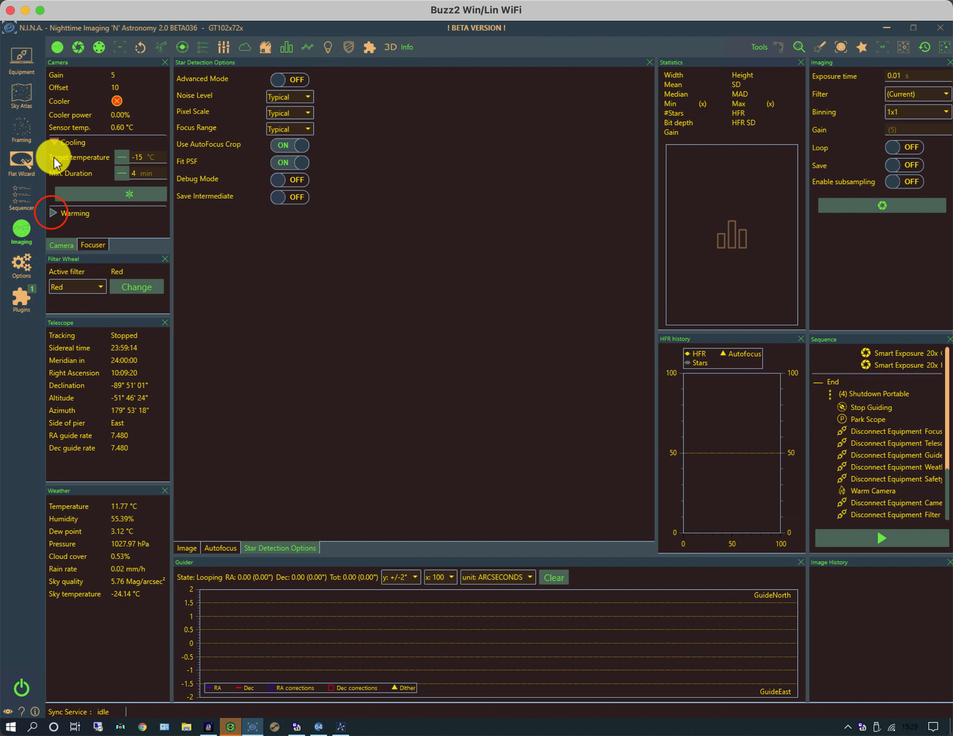
click(51, 213)
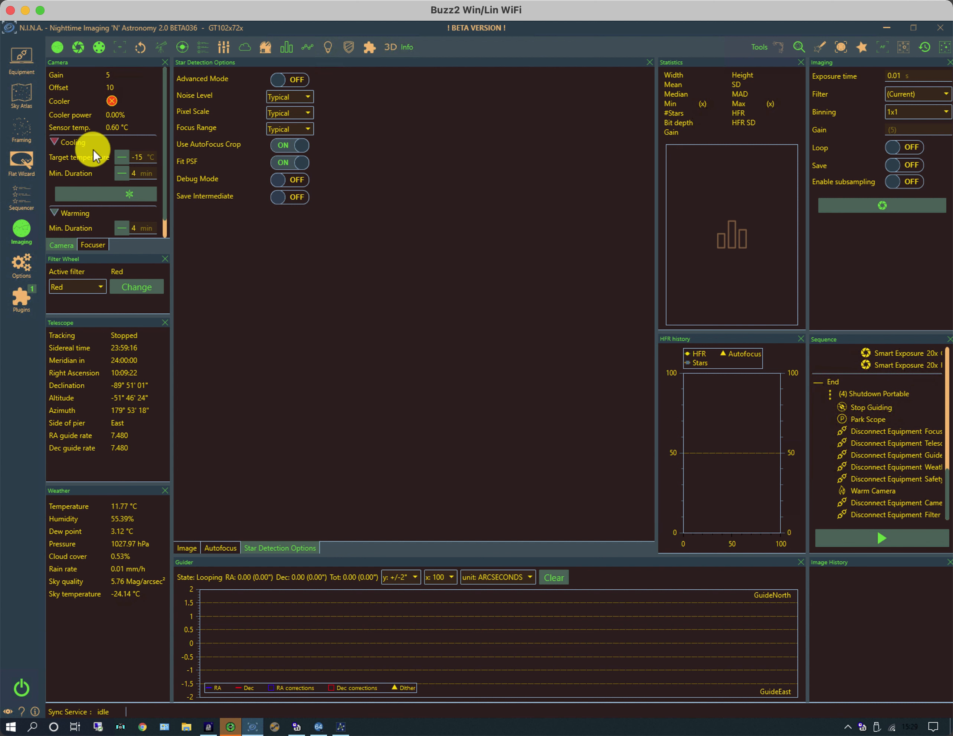
click(54, 213)
click(54, 141)
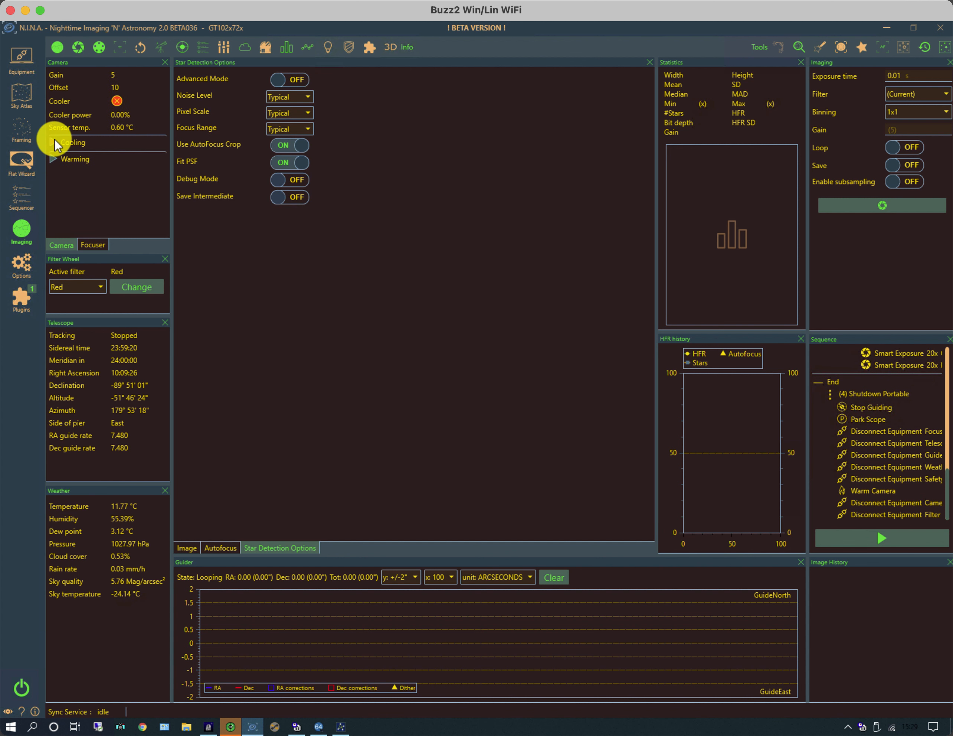
View the Image, Autofocus and Star Detection Options panes in the centre of the imaging workspace
click(186, 545)
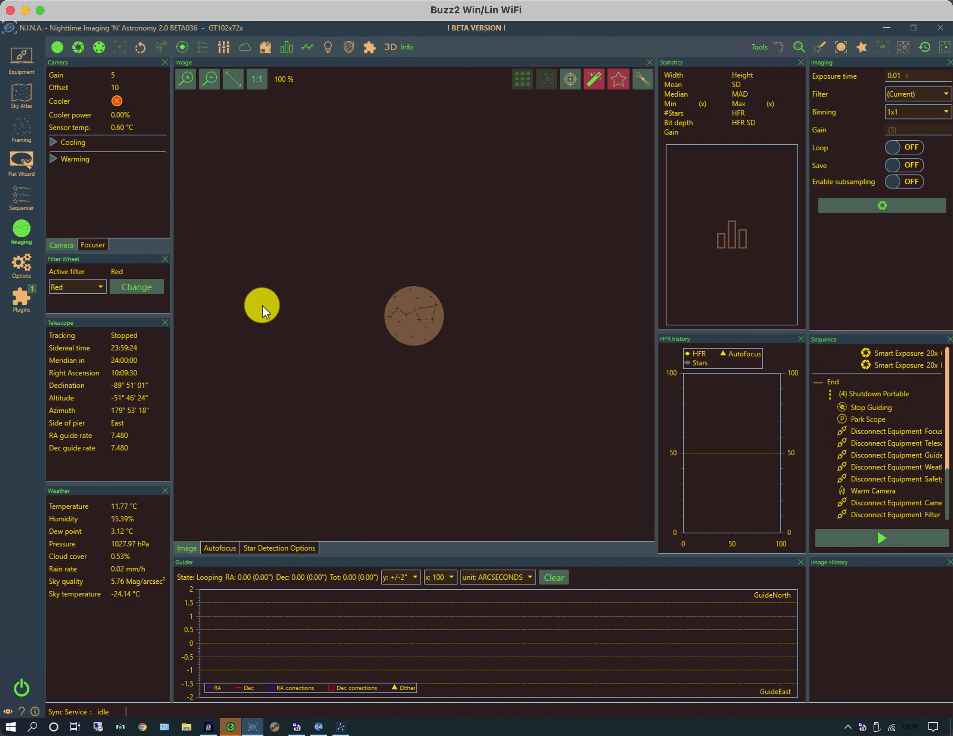
click(219, 548)
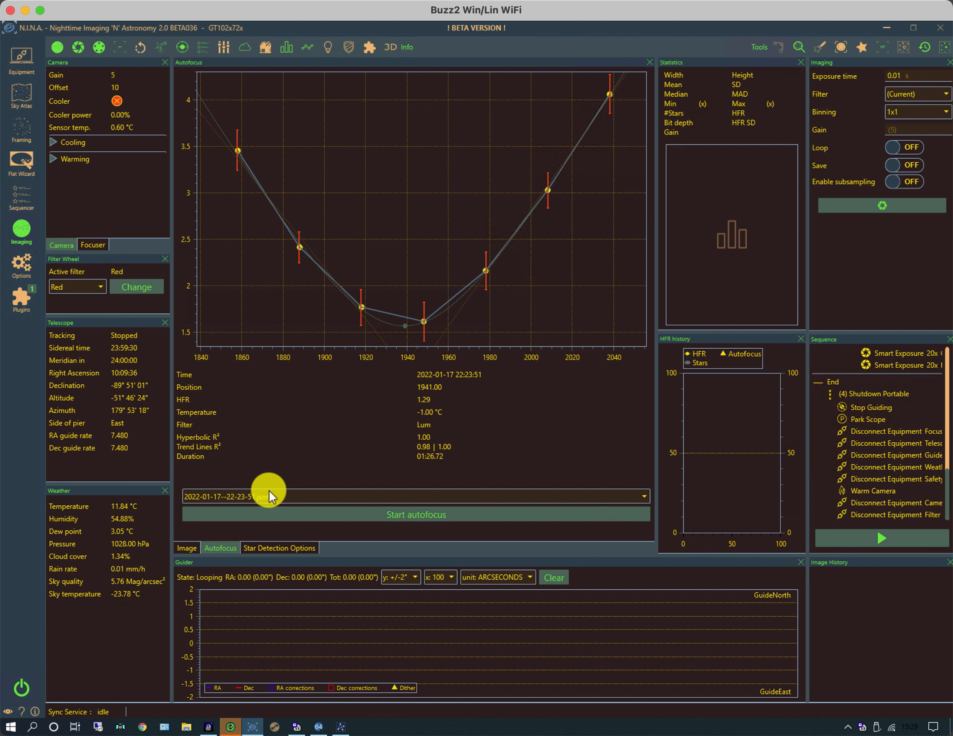
click(283, 547)
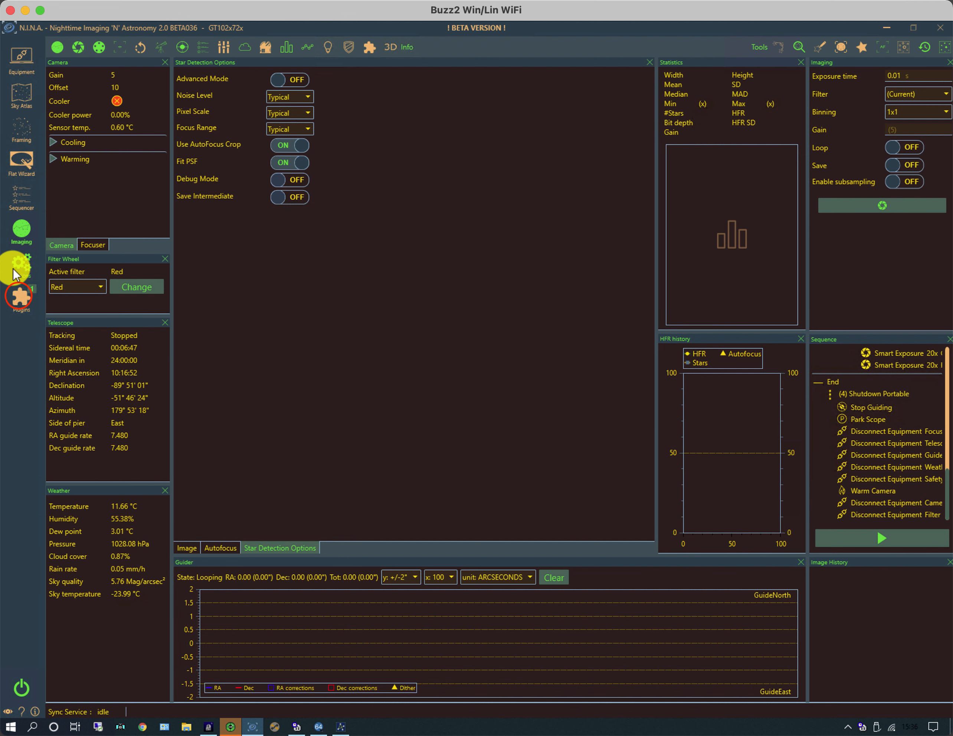
Look at the installed plugins, and briefly show the telescope's 3D View in the imaging workspace
click(20, 296)
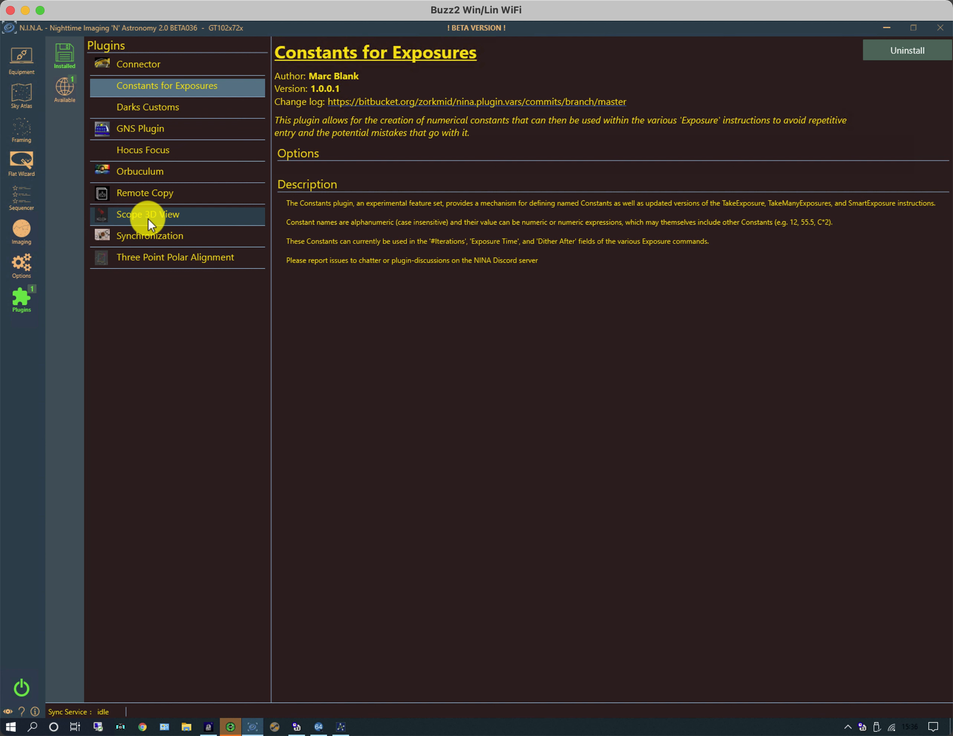
click(20, 230)
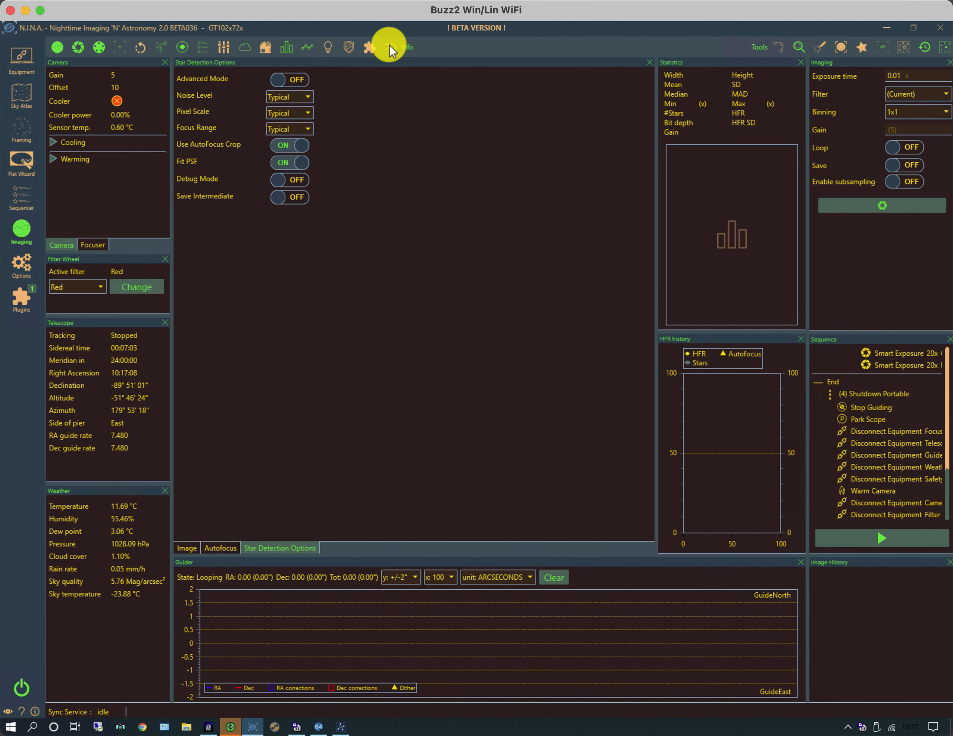
click(388, 46)
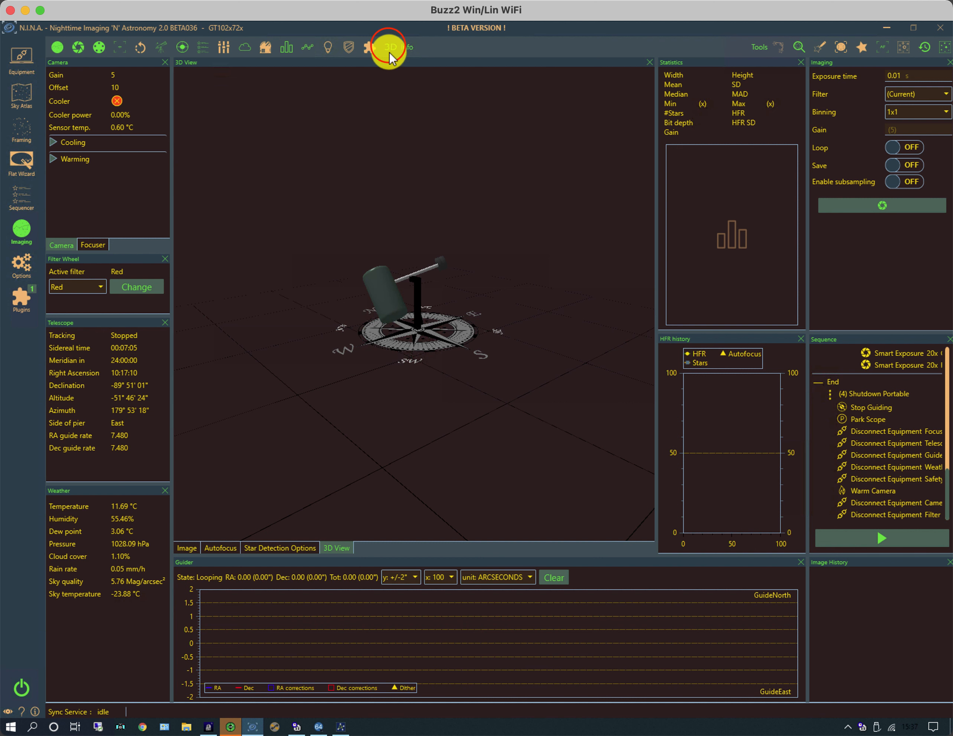
click(388, 45)
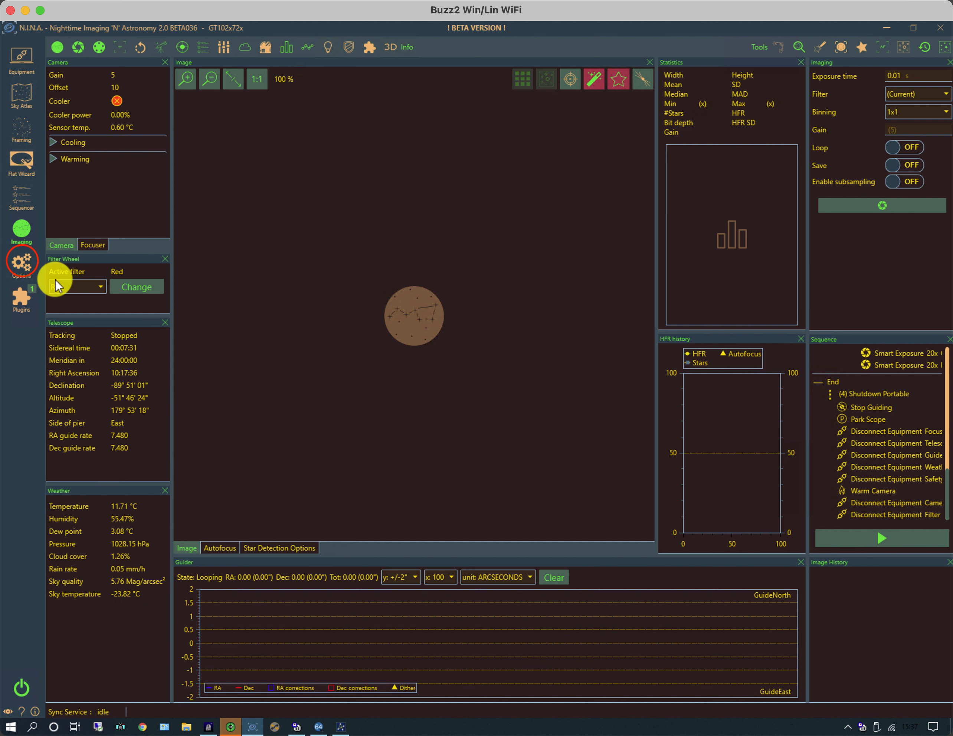
Reset the imaging layout from the imaging options, confirm it, and return to the imaging workspace
click(22, 261)
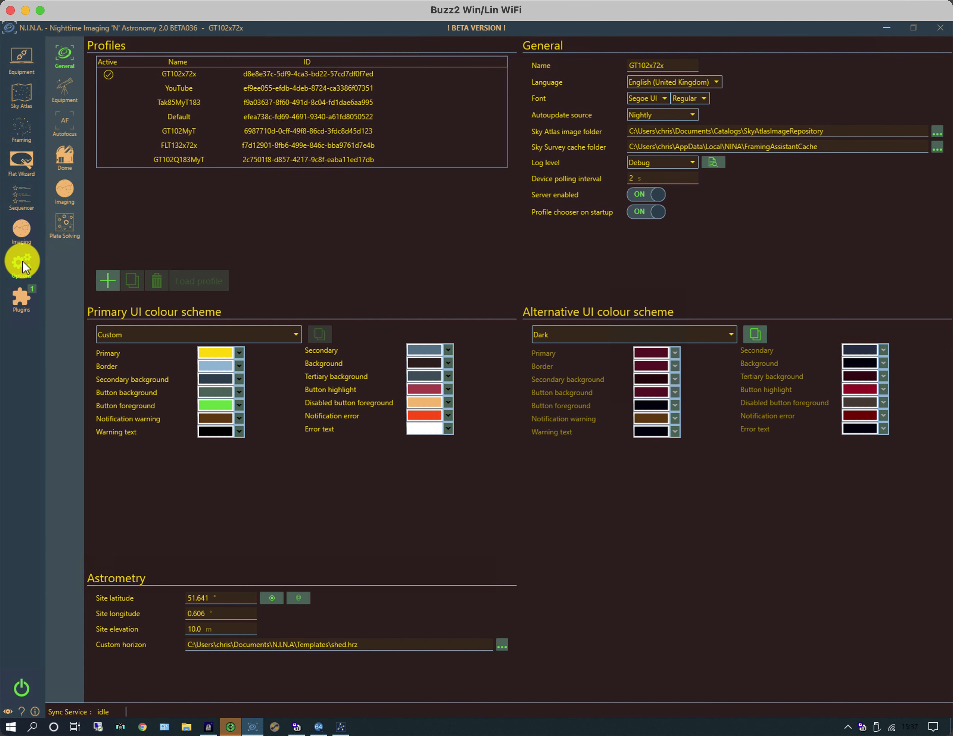
click(65, 186)
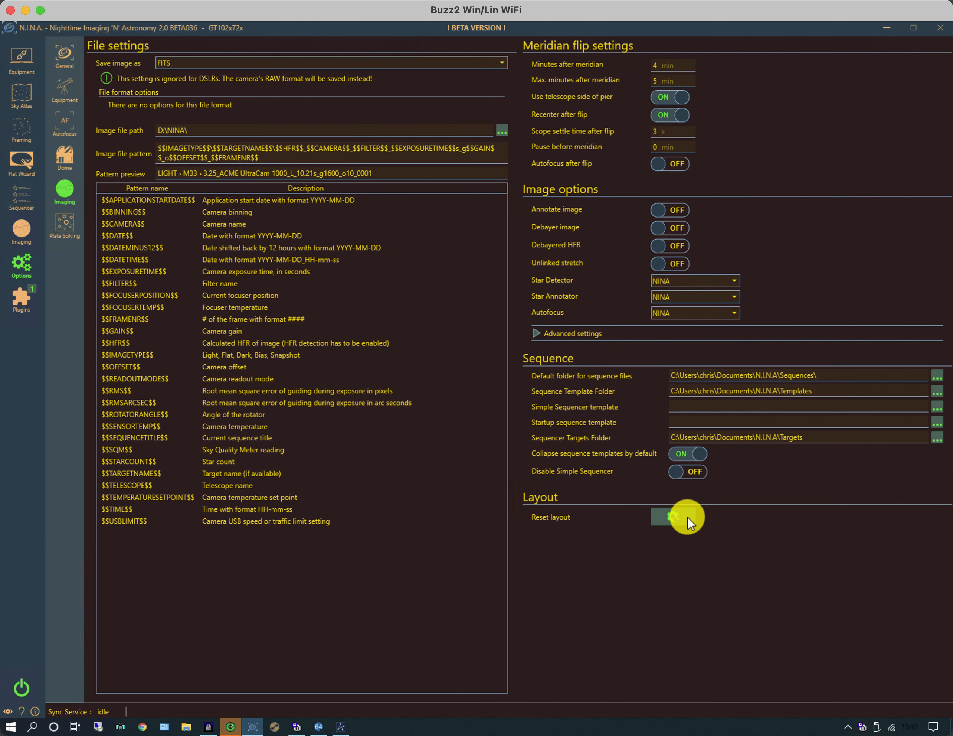
click(677, 514)
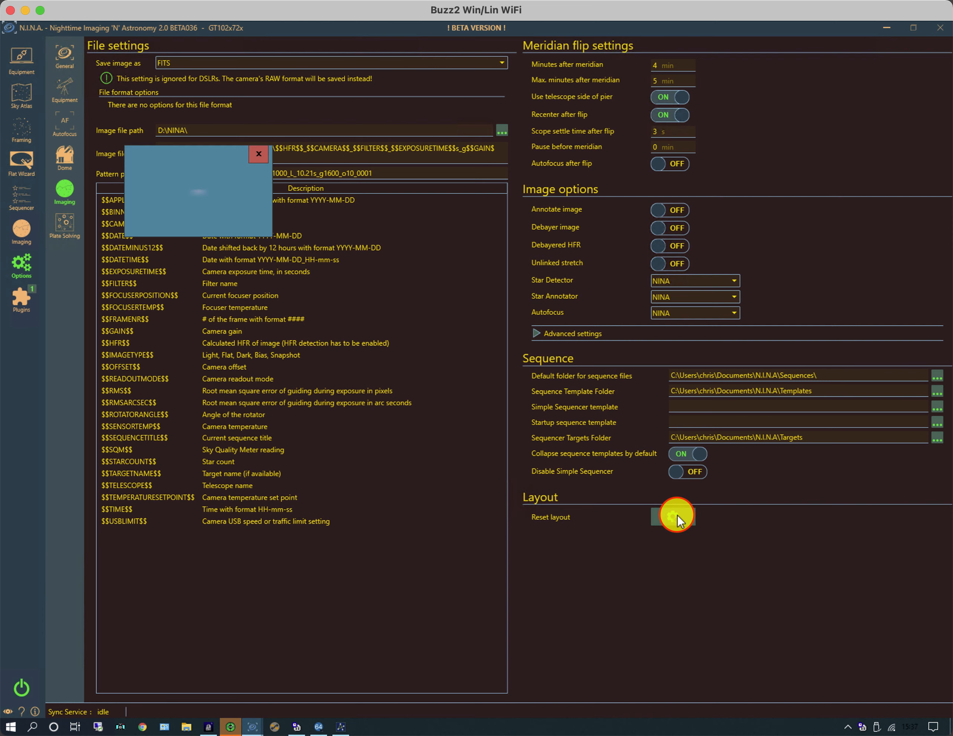
click(501, 401)
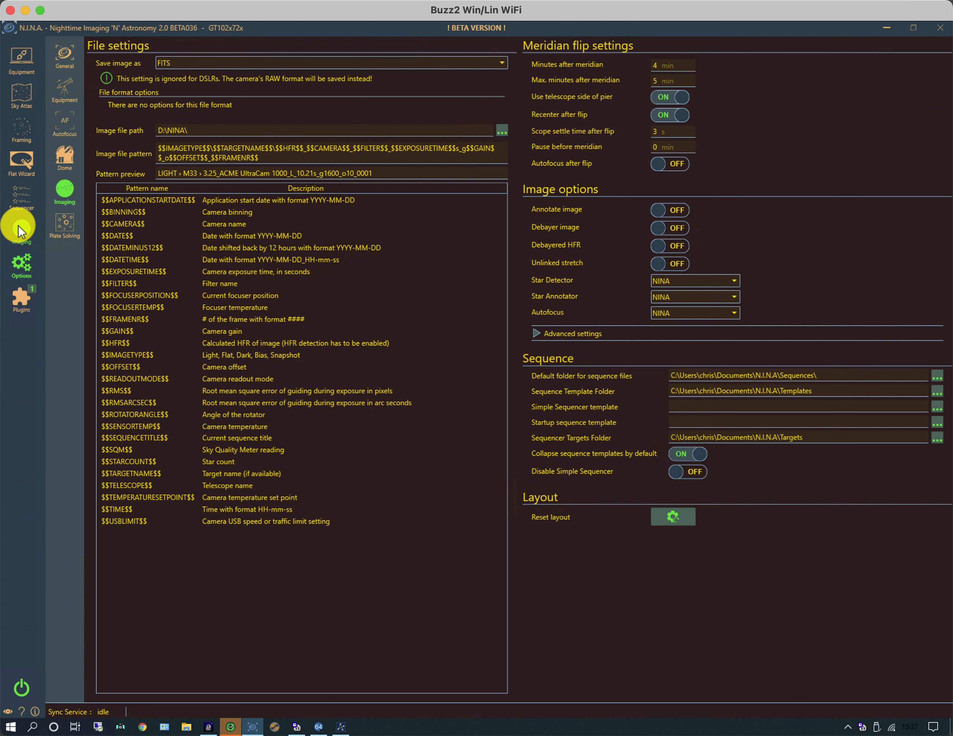
click(19, 229)
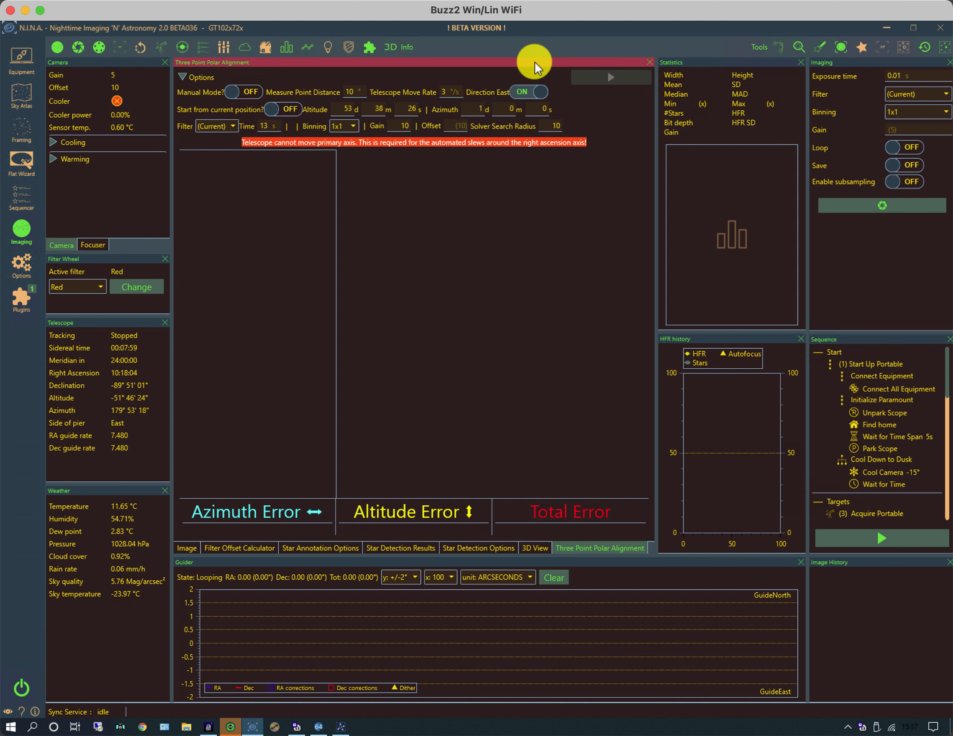
Close the Three Point Polar Alignment, Star Detection Results, Star Detection Options, Star Annotation Options and Filter Offset Calculator panes
click(650, 61)
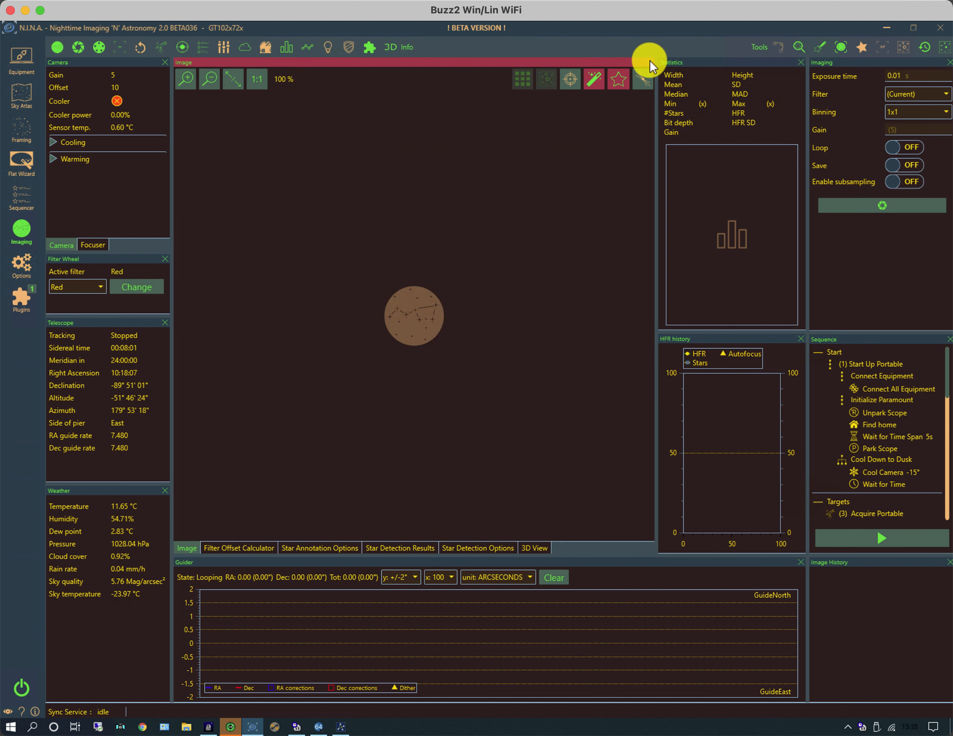
click(407, 546)
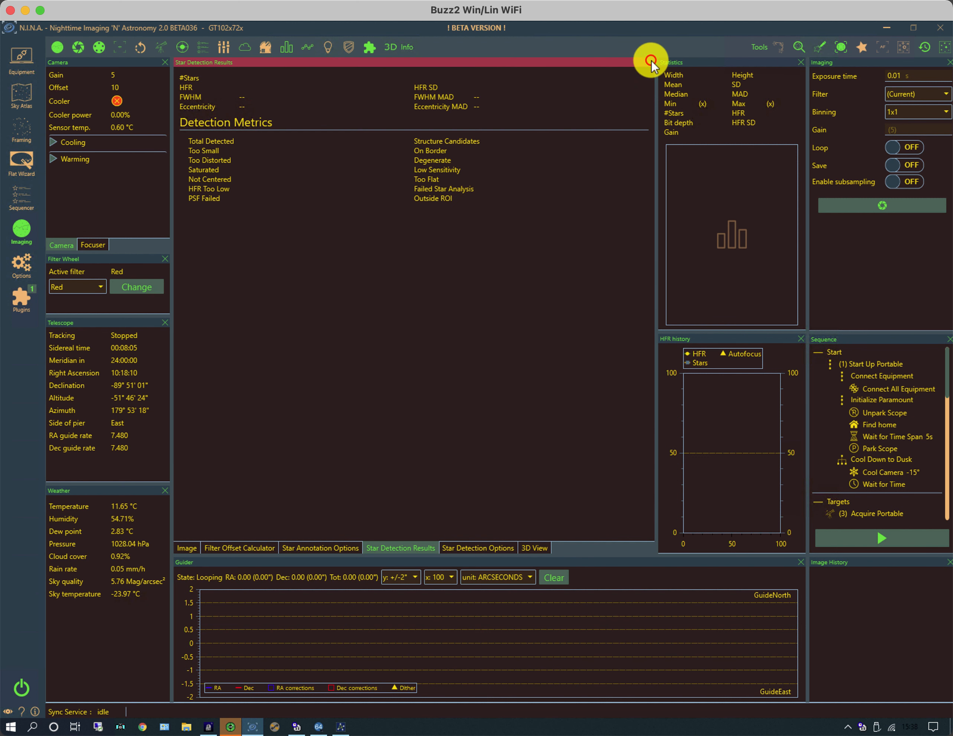
click(650, 61)
click(401, 547)
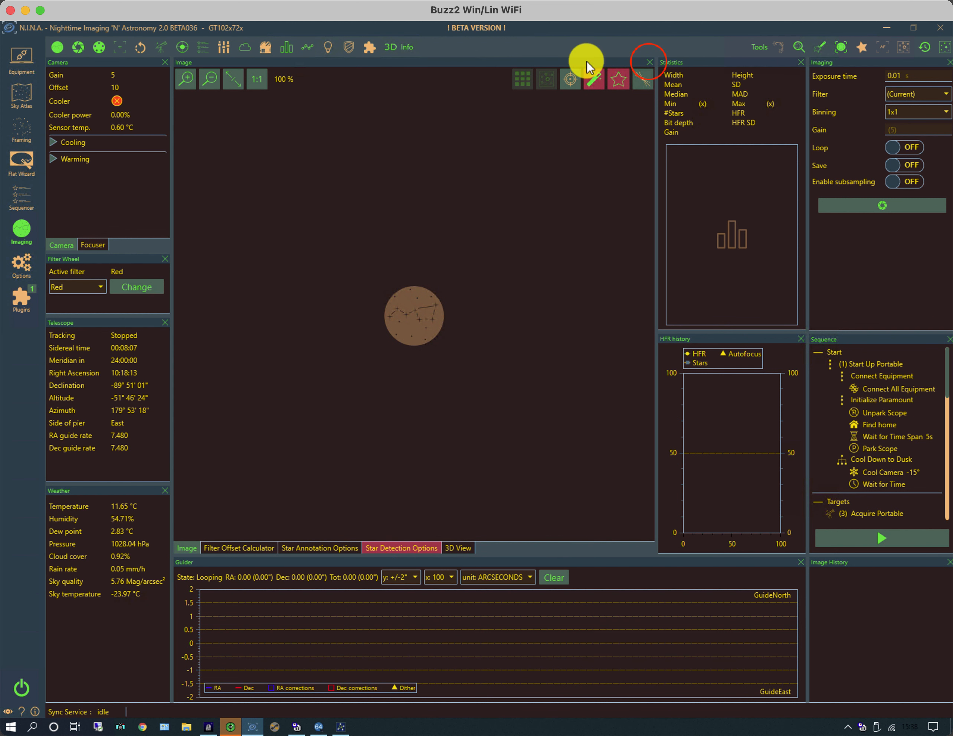
click(649, 61)
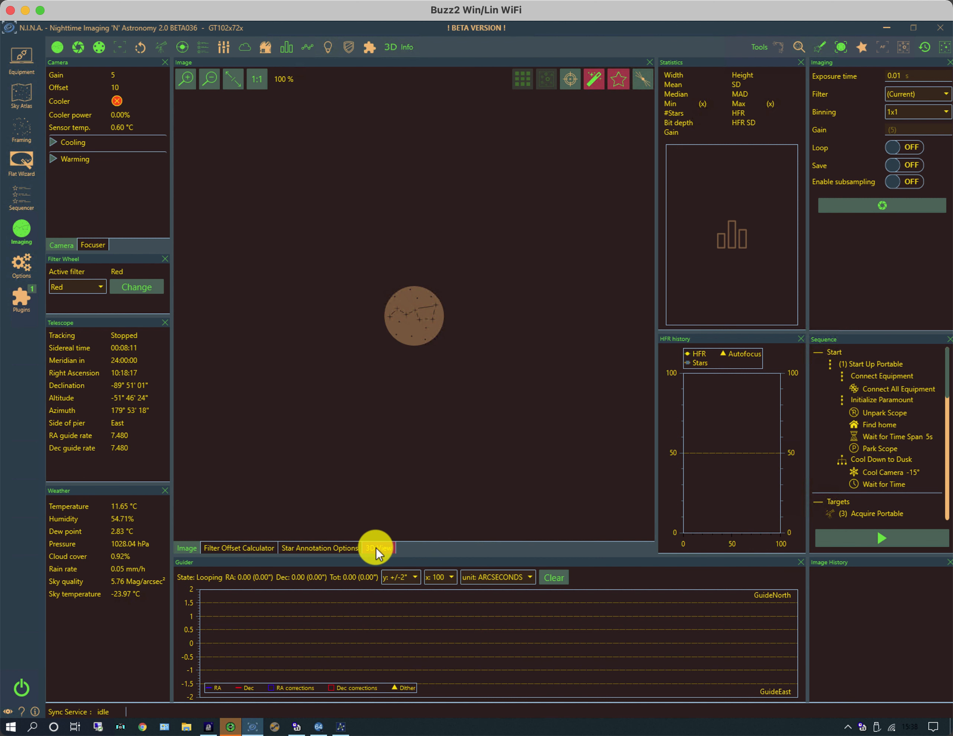
click(319, 549)
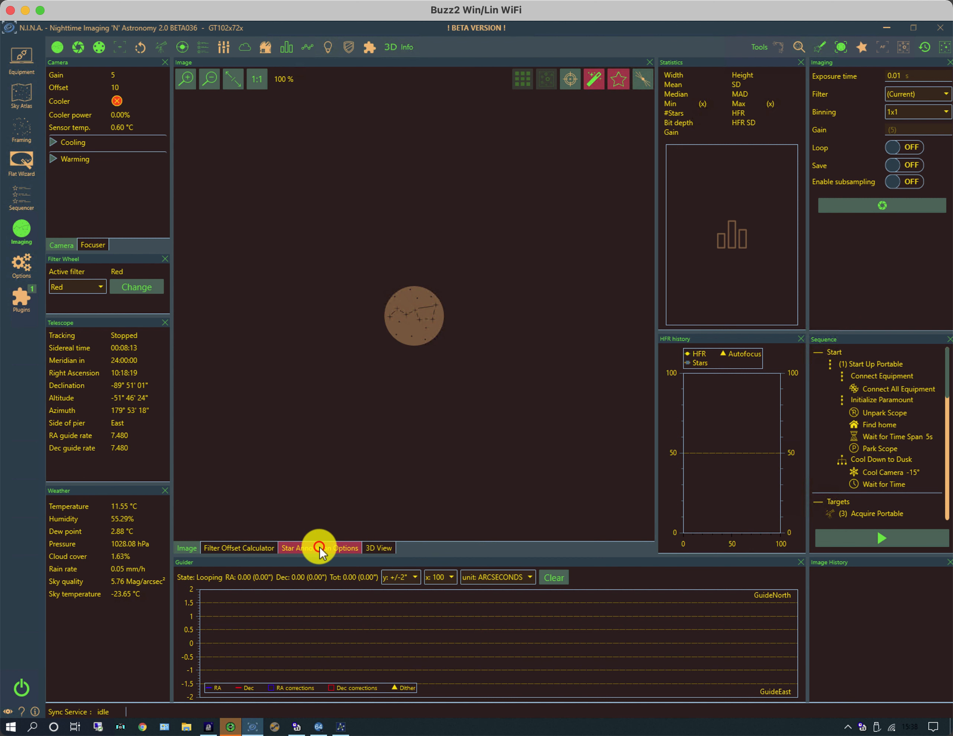
click(650, 62)
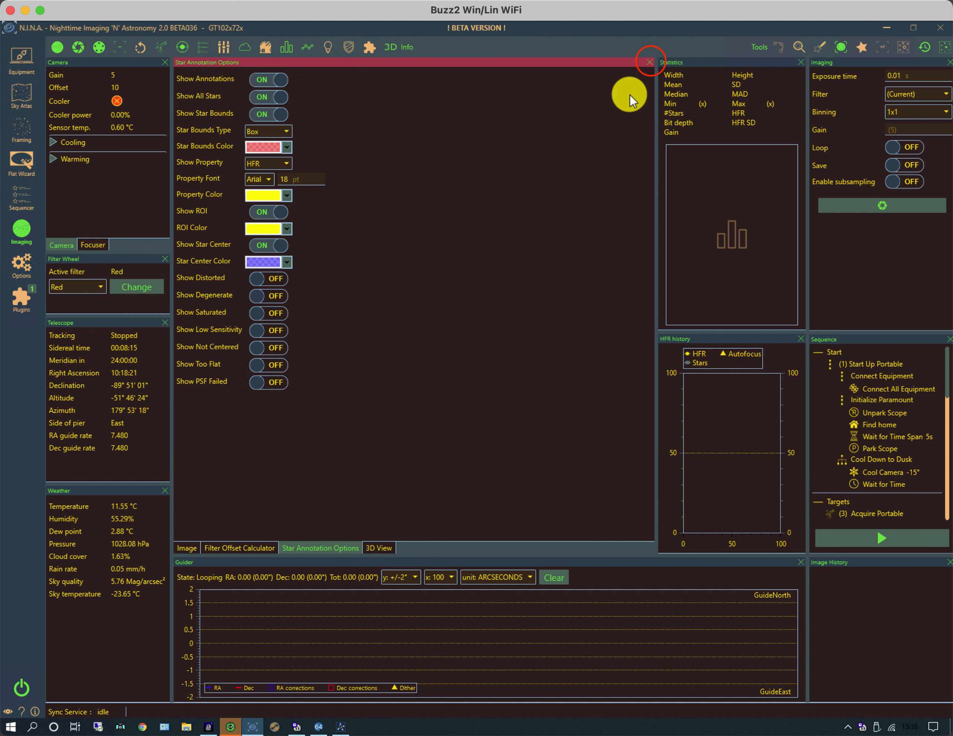
click(241, 548)
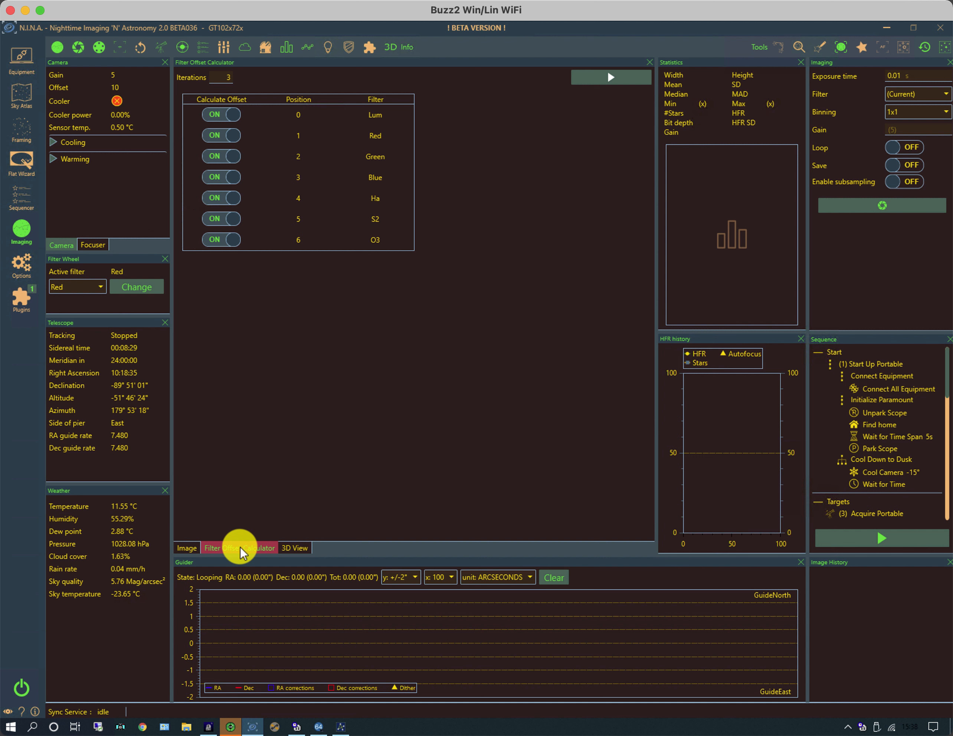
click(651, 63)
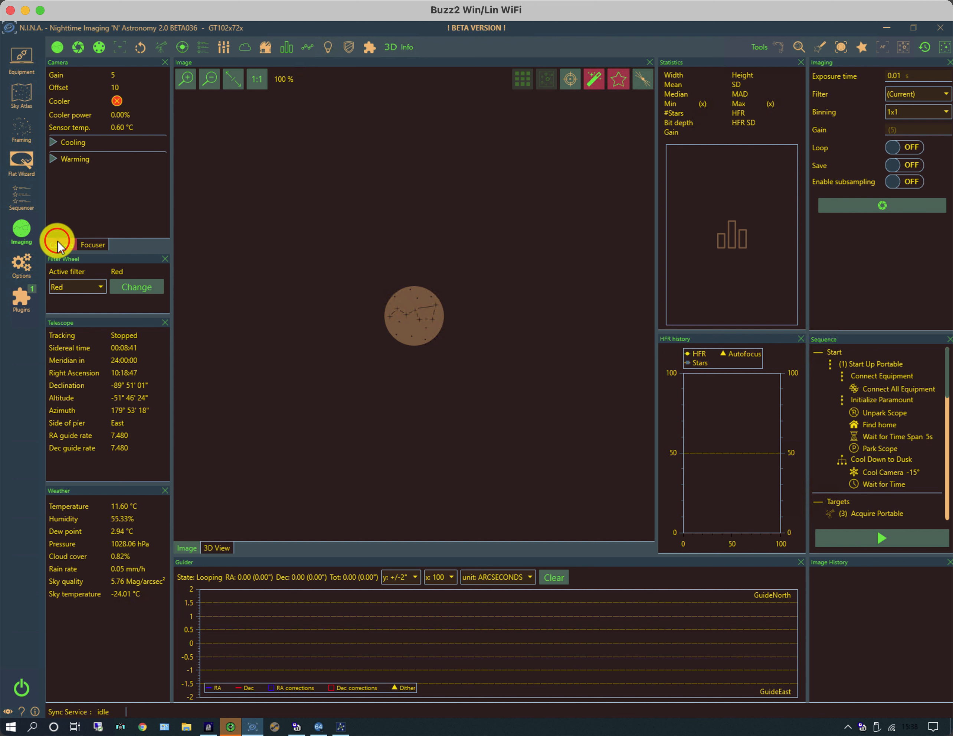
Compare the Focuser and Camera panes that share one area, finishing on Camera
click(93, 242)
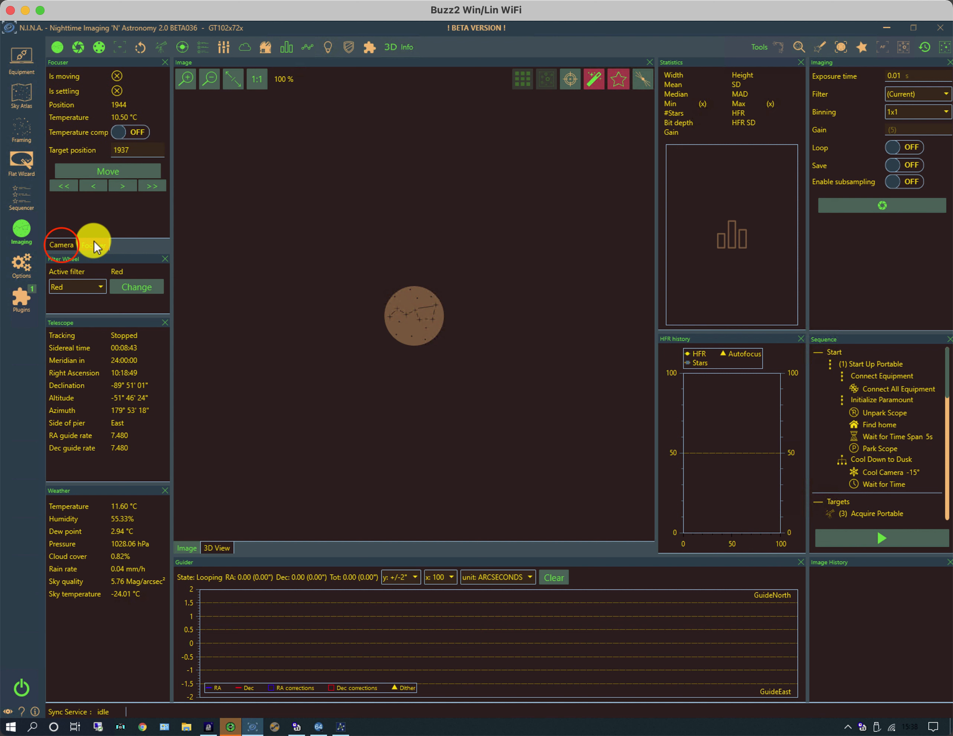
click(62, 246)
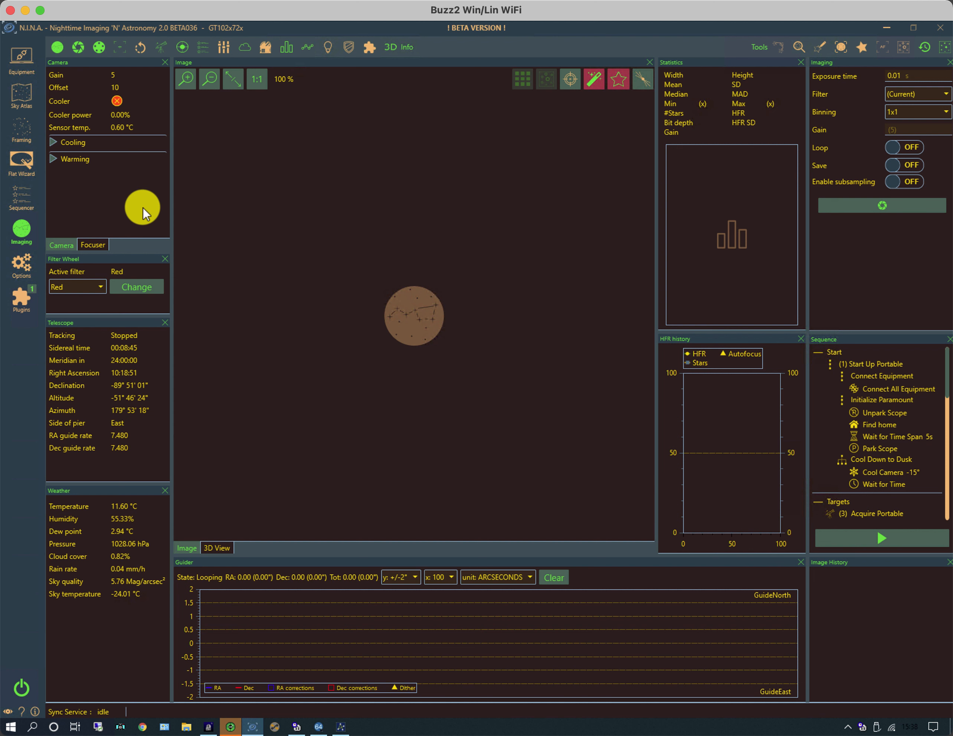
click(96, 242)
click(60, 244)
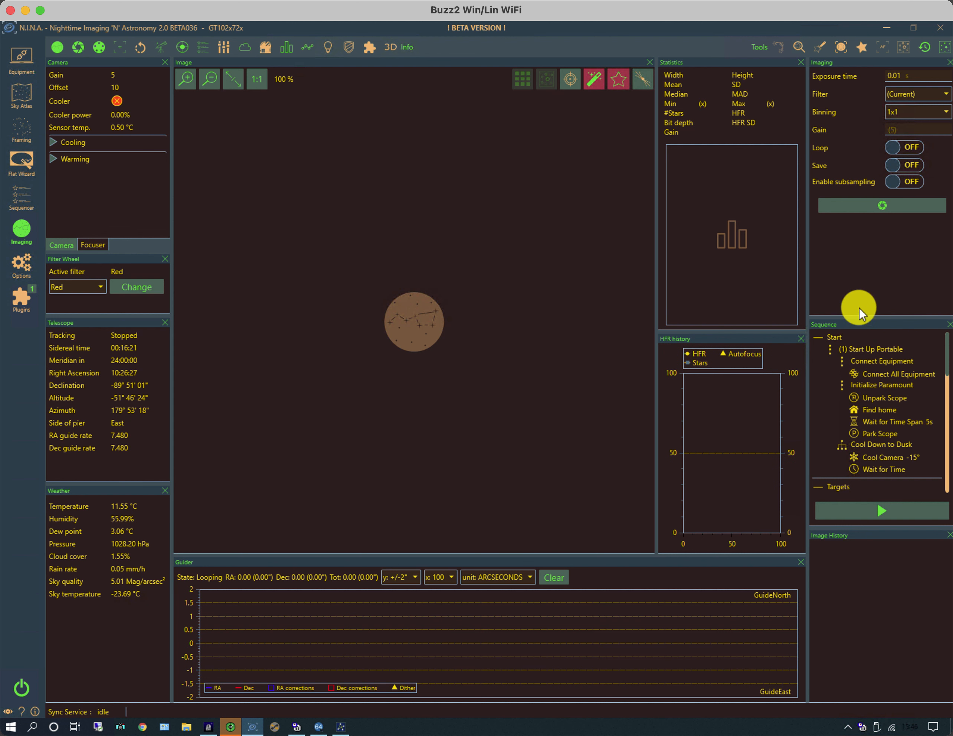
Enlarge the Sequence pane upward and downward, and look through its instructions to the End section
drag(861, 313, 862, 254)
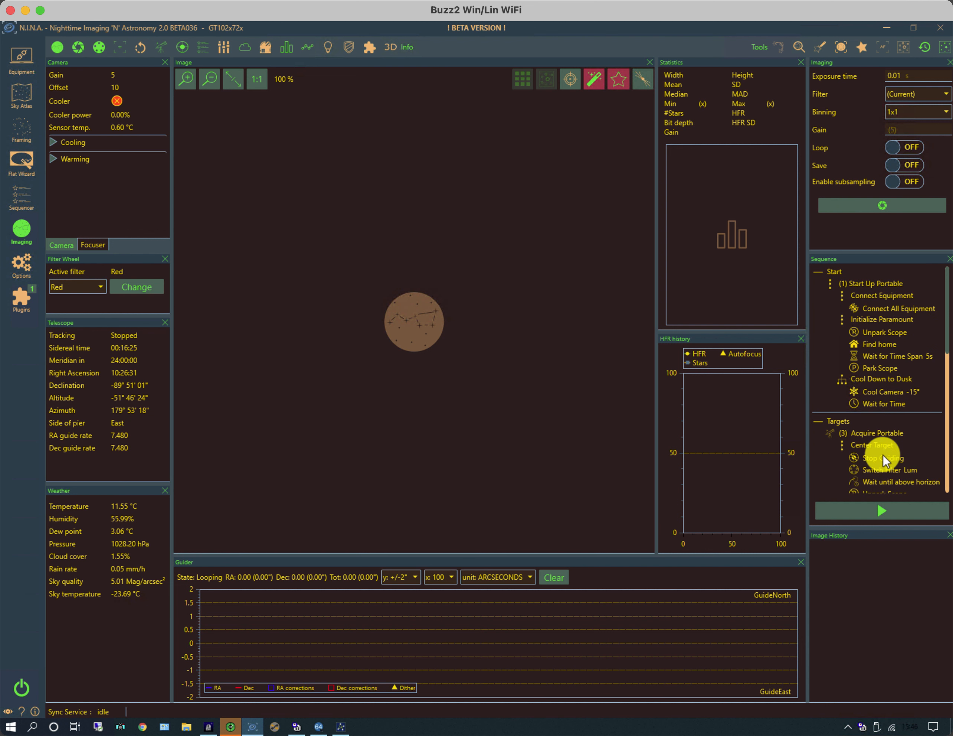
drag(865, 527, 865, 585)
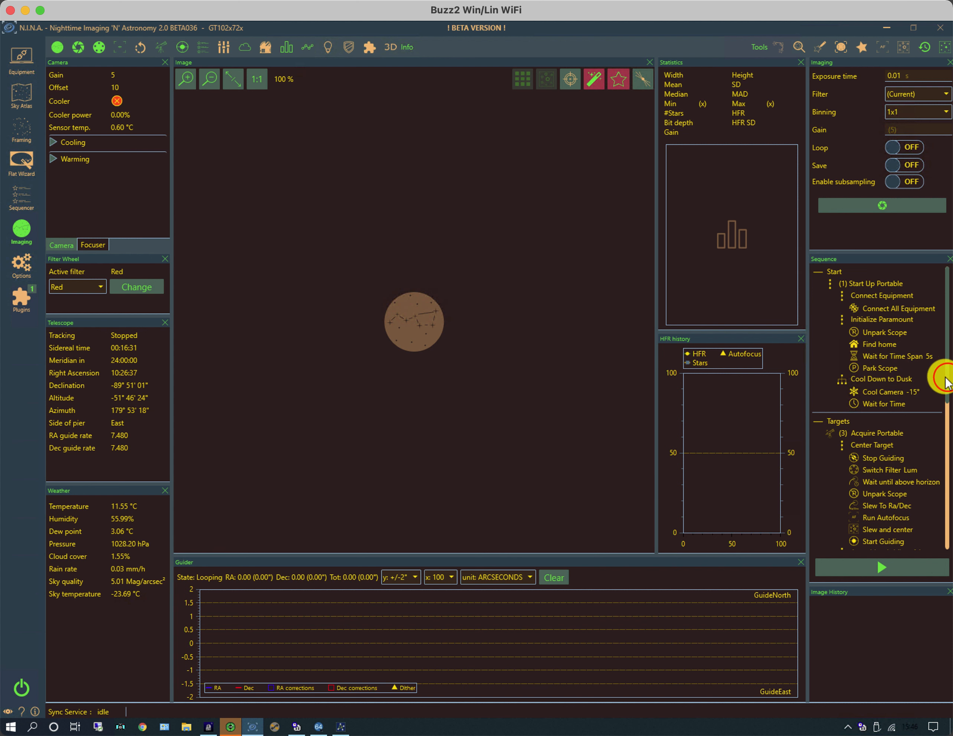
drag(946, 372, 936, 520)
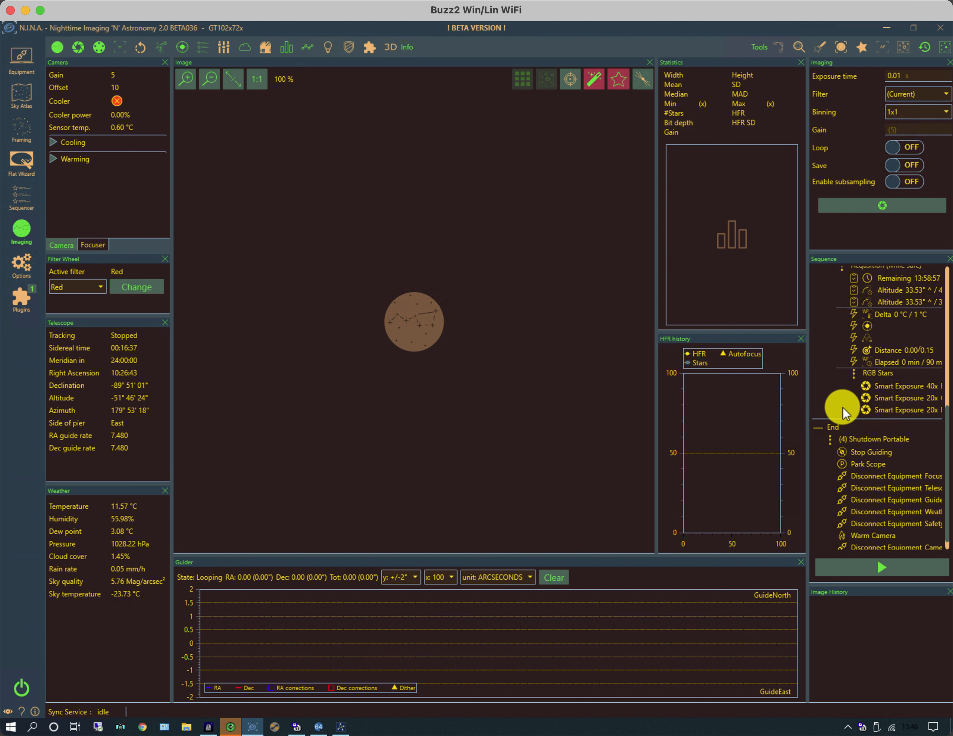
Dock the HFR history pane in the same area as Guider and put the Guider tab first
mouse_move(668, 374)
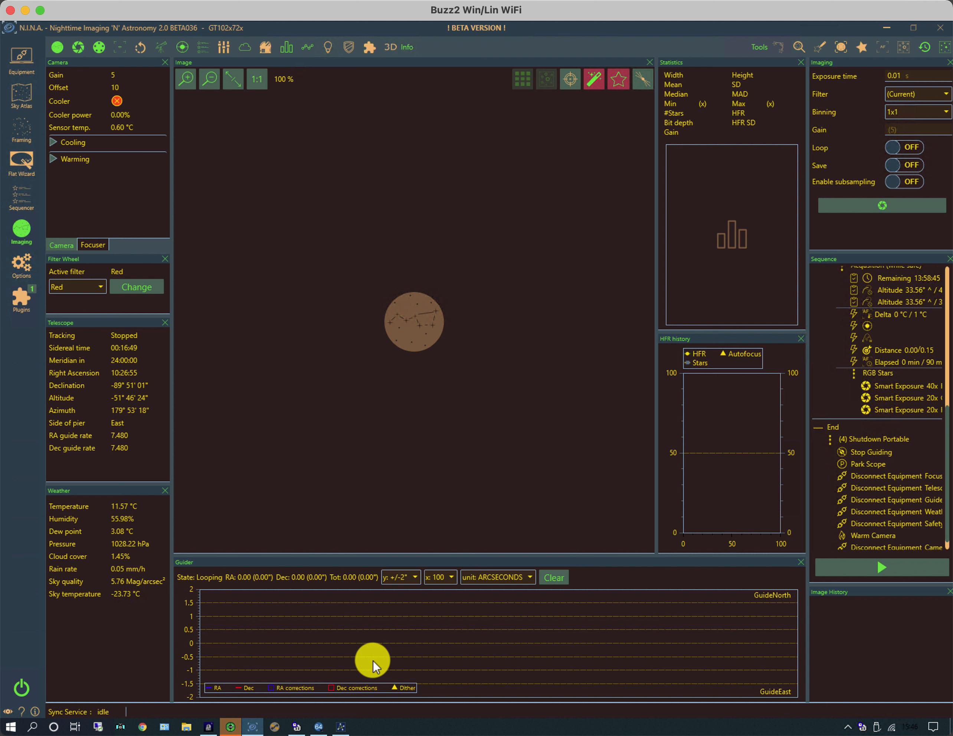
click(724, 445)
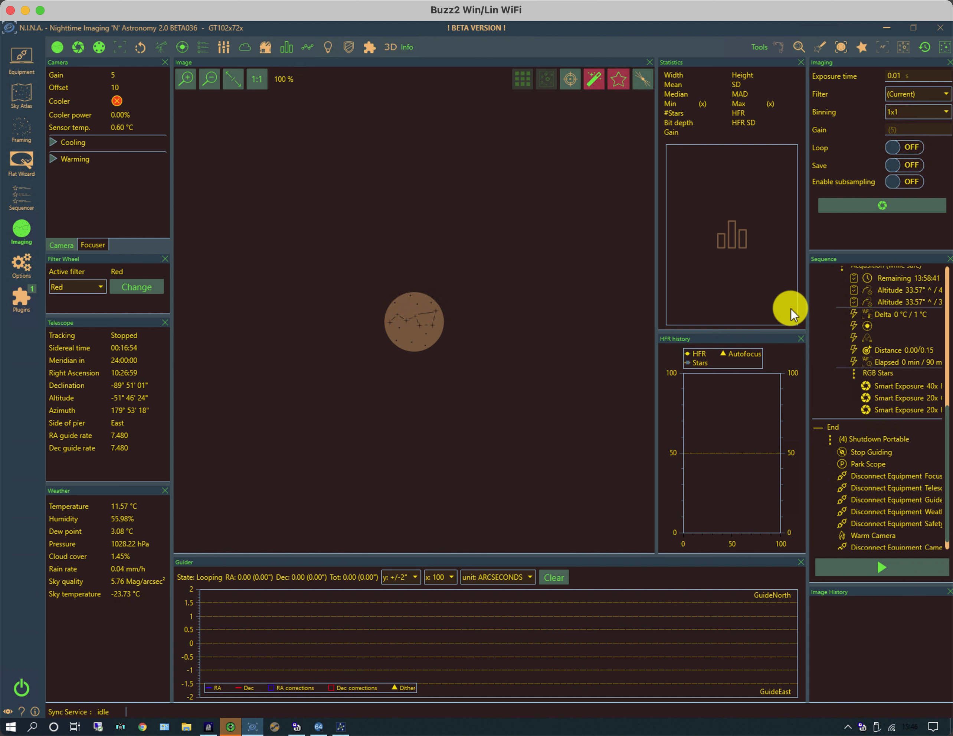
click(740, 337)
drag(741, 338, 491, 626)
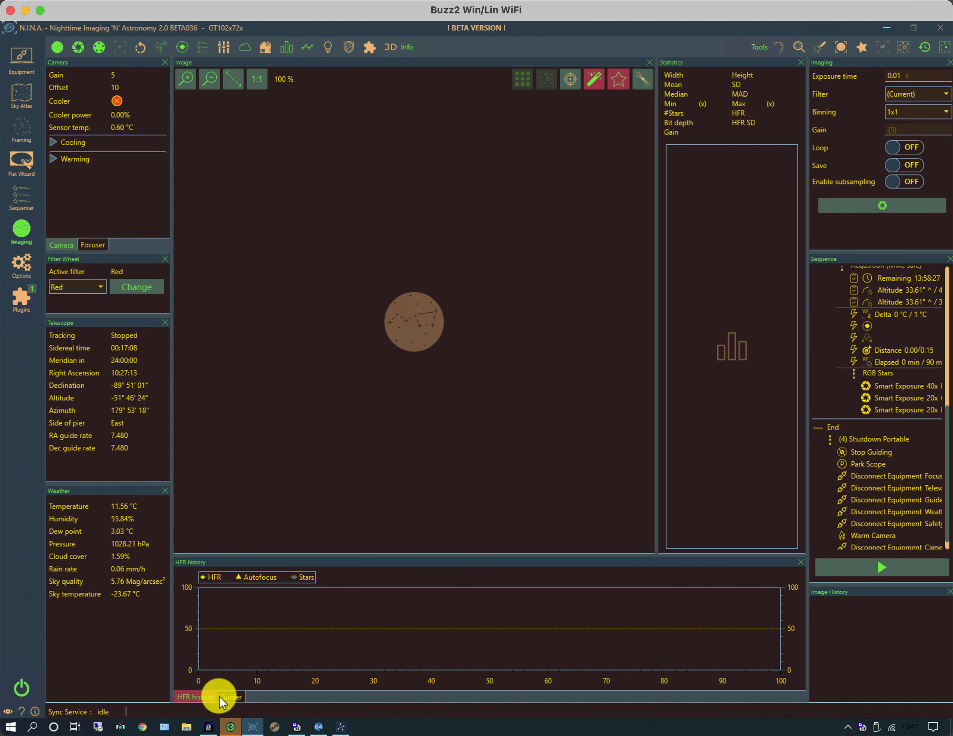
drag(230, 697, 208, 697)
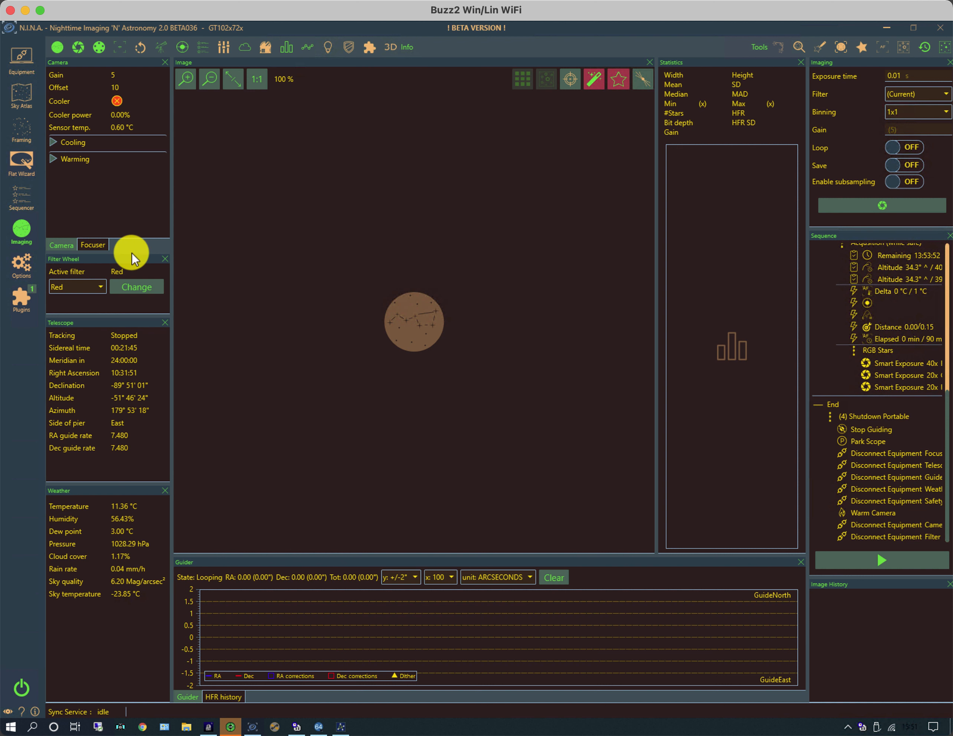
Compare the Camera and Focuser panes, and look at the camera's Warming and Cooling sections before collapsing them
click(65, 245)
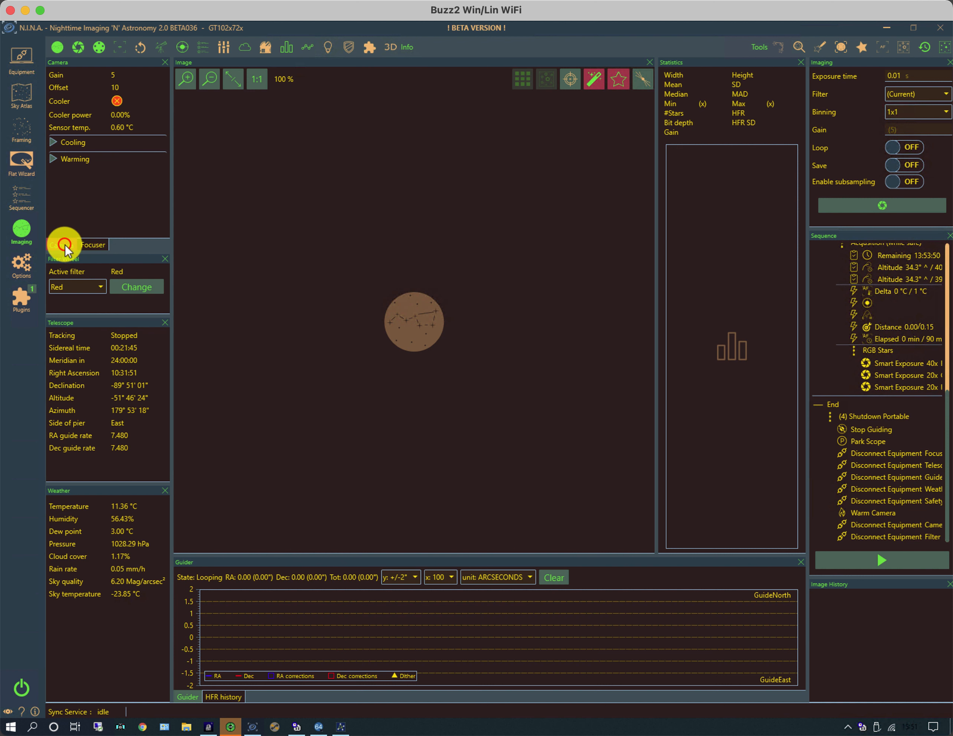
click(94, 246)
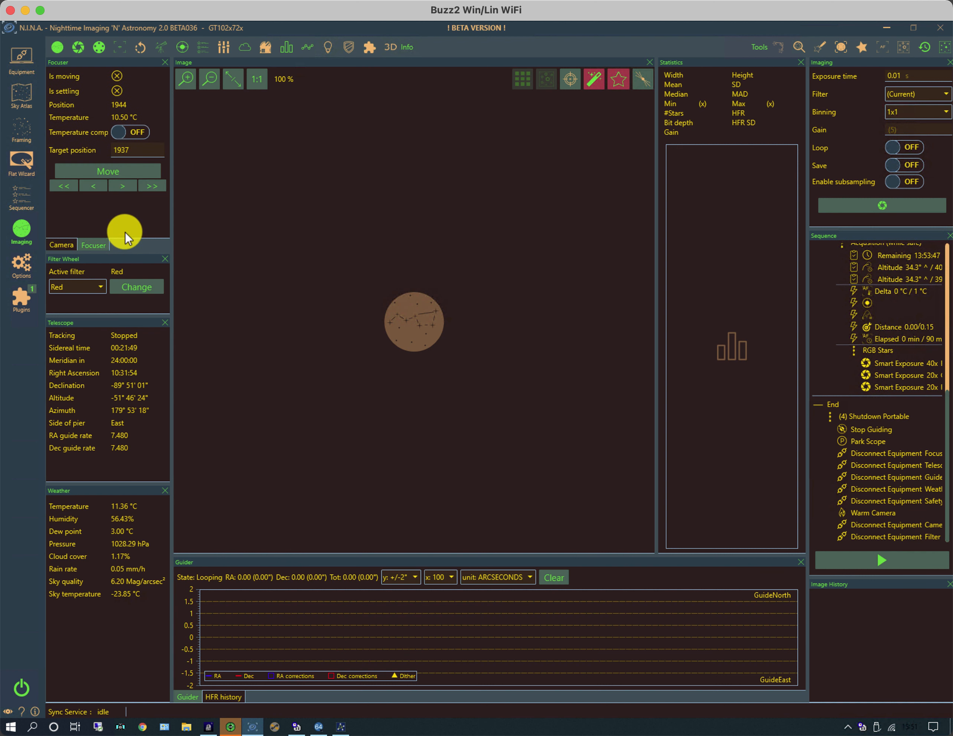
click(58, 245)
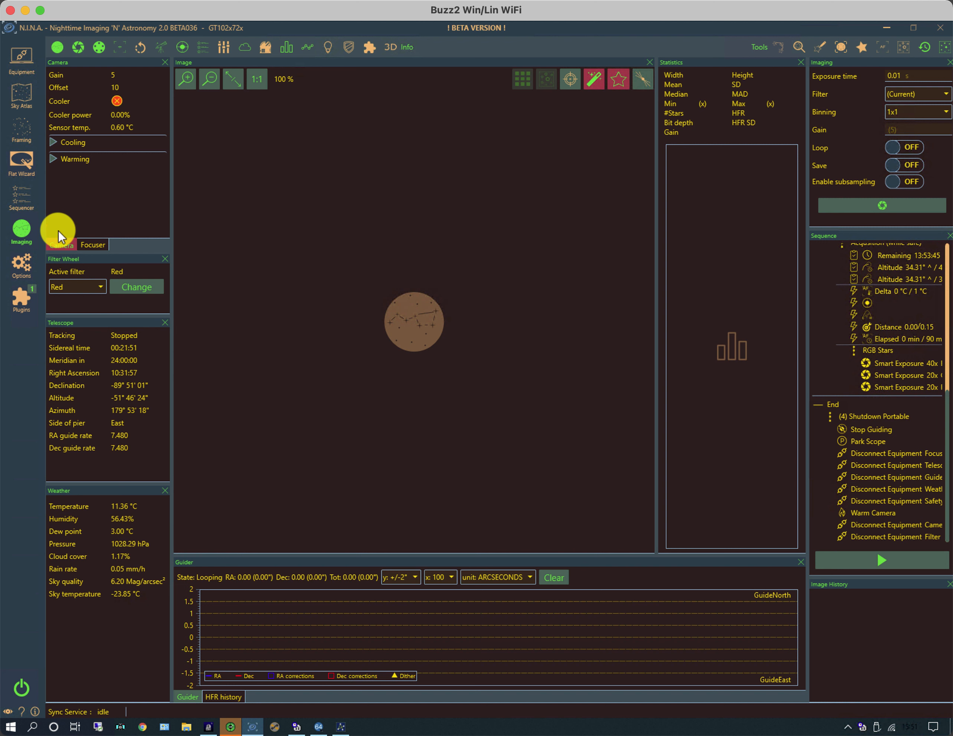
click(53, 158)
click(53, 143)
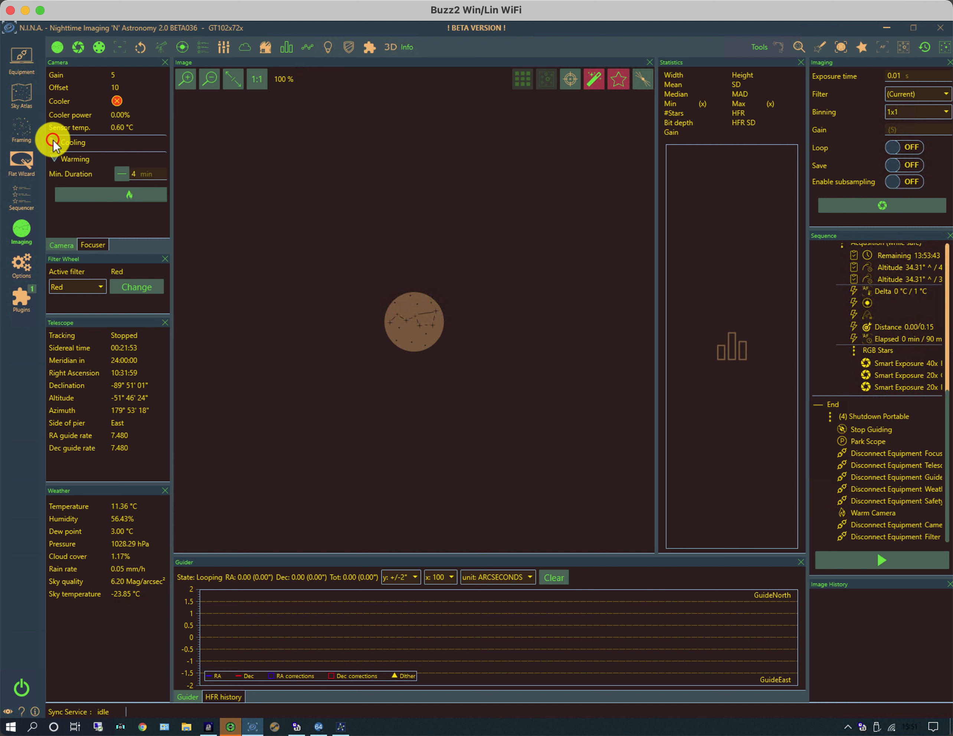
click(53, 139)
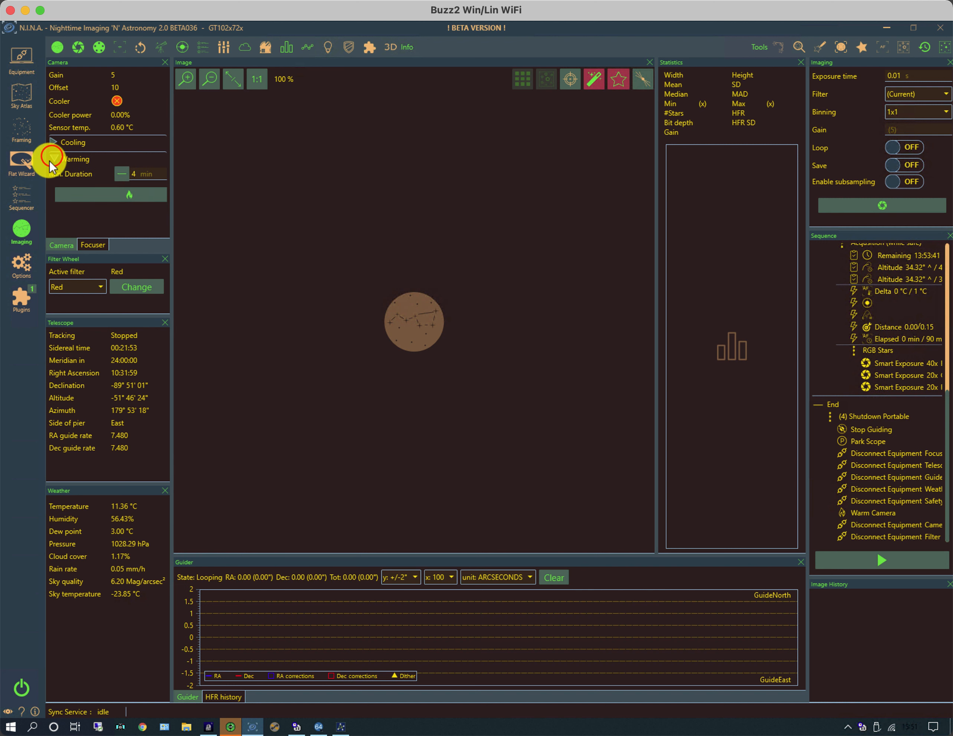
click(52, 159)
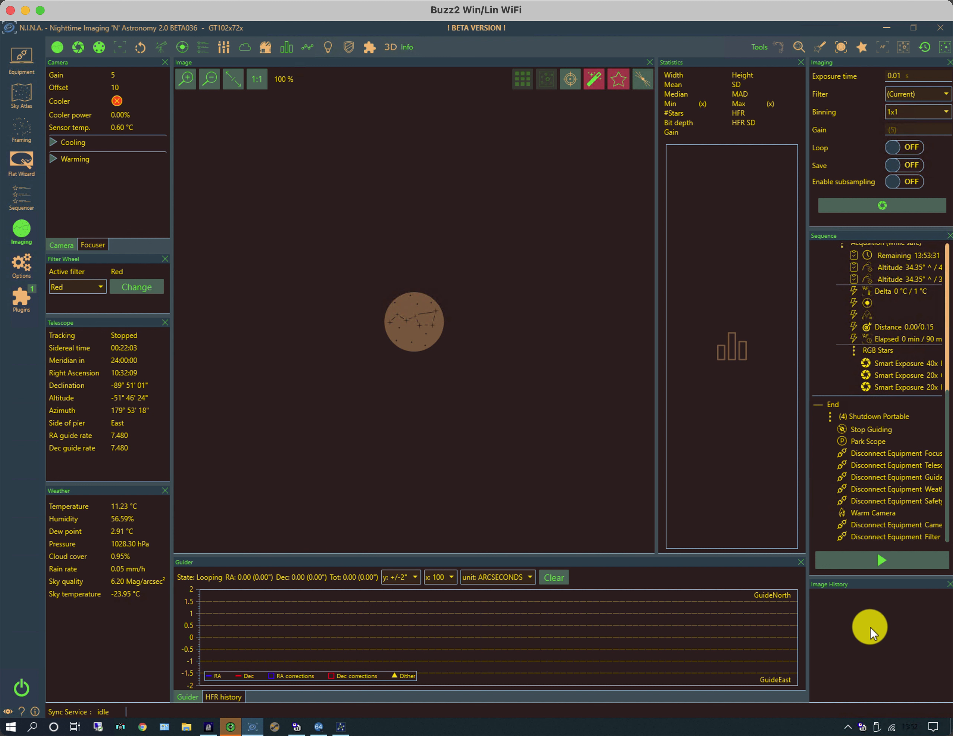
Dock Image History in the same area as the Image pane, with Image as the first tab and shown in front
click(907, 584)
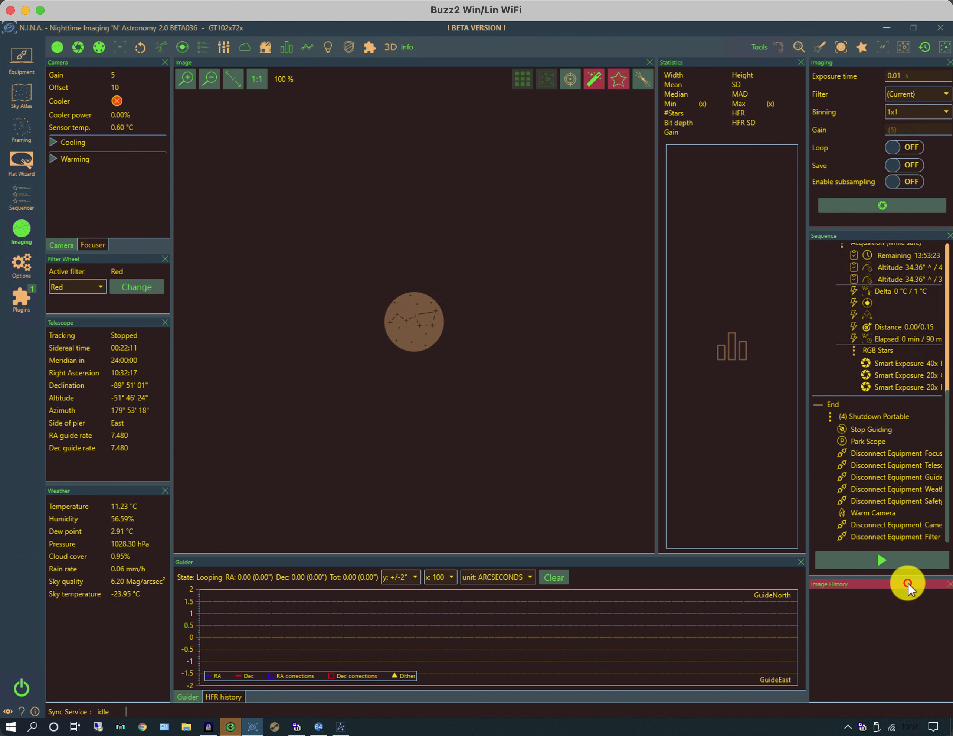
drag(908, 583, 415, 307)
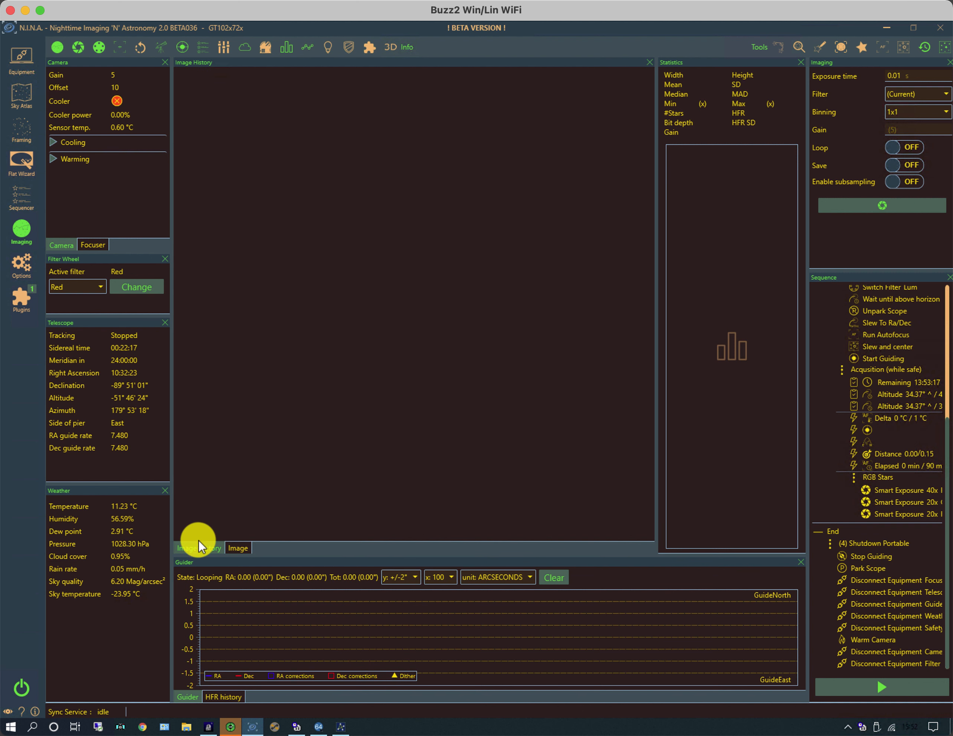
drag(236, 545, 216, 548)
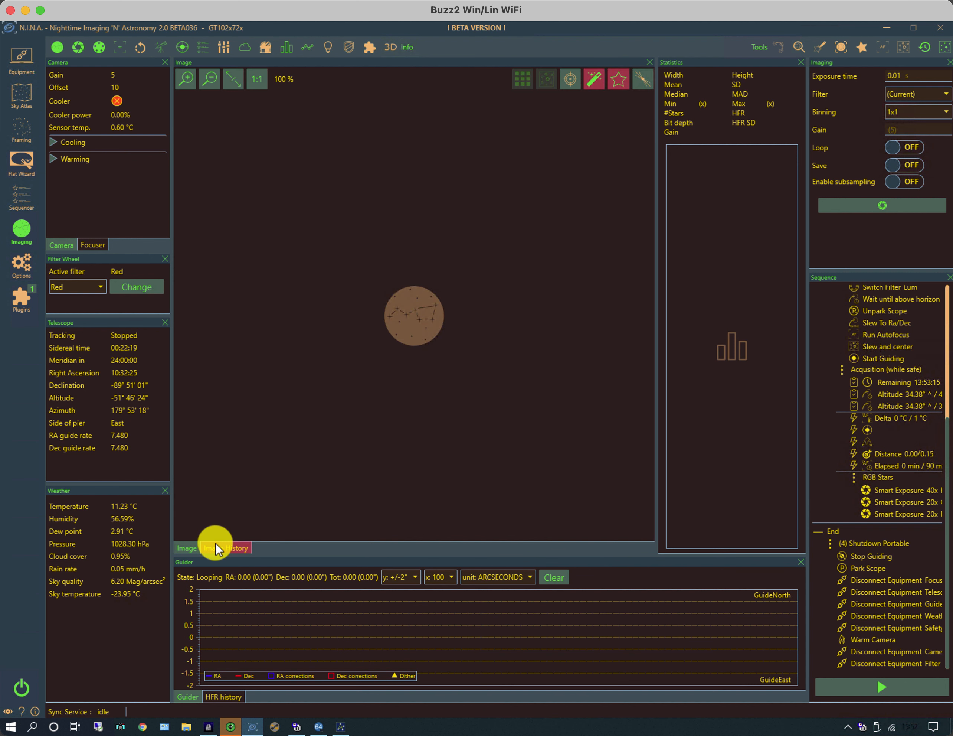
click(185, 548)
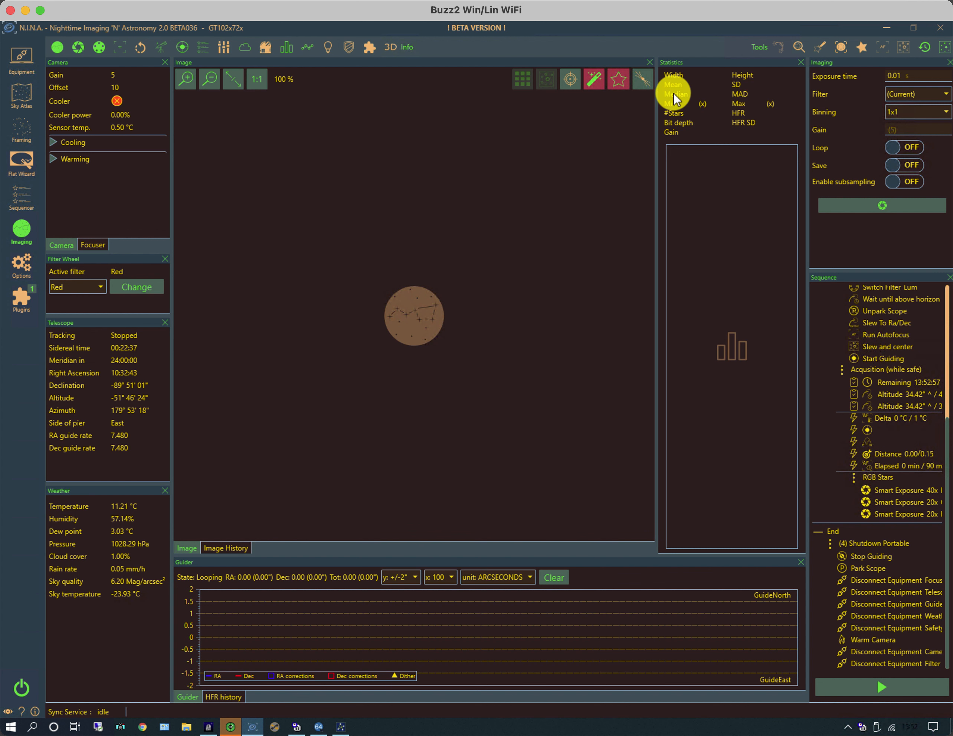
Add the Autofocus pane to the imaging workspace and dock it beneath Statistics
click(884, 45)
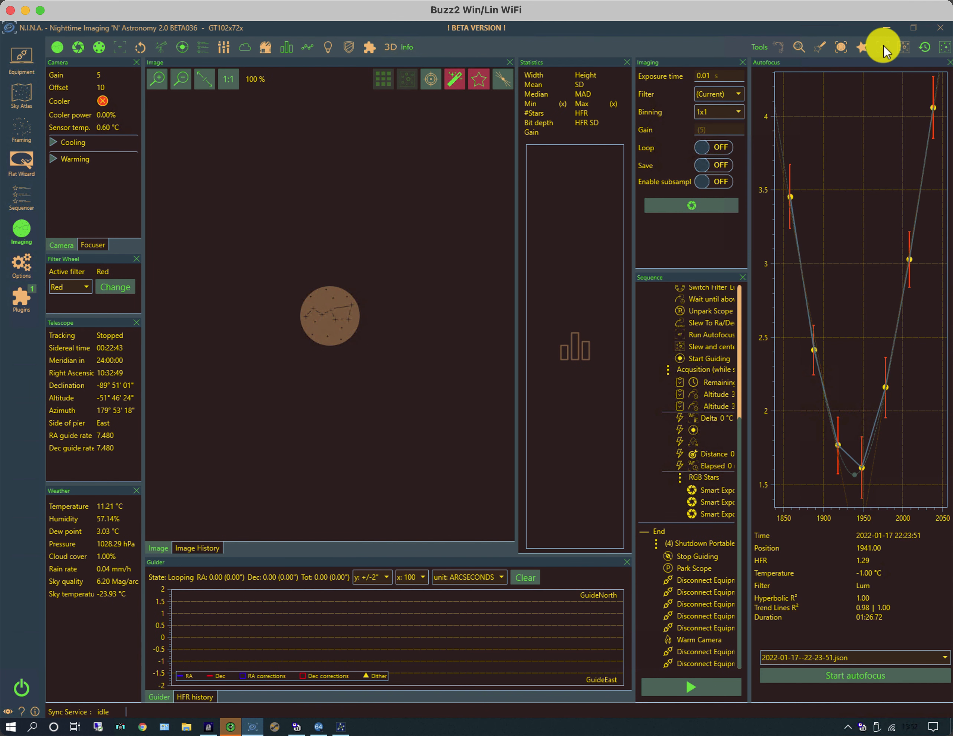
click(821, 65)
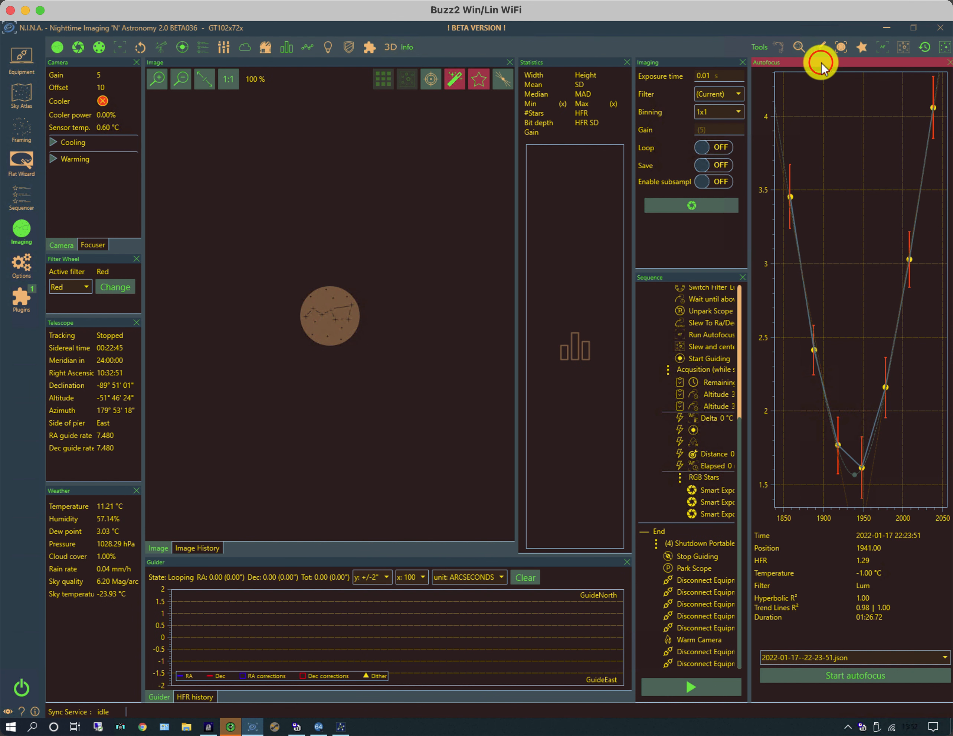
drag(824, 117, 730, 319)
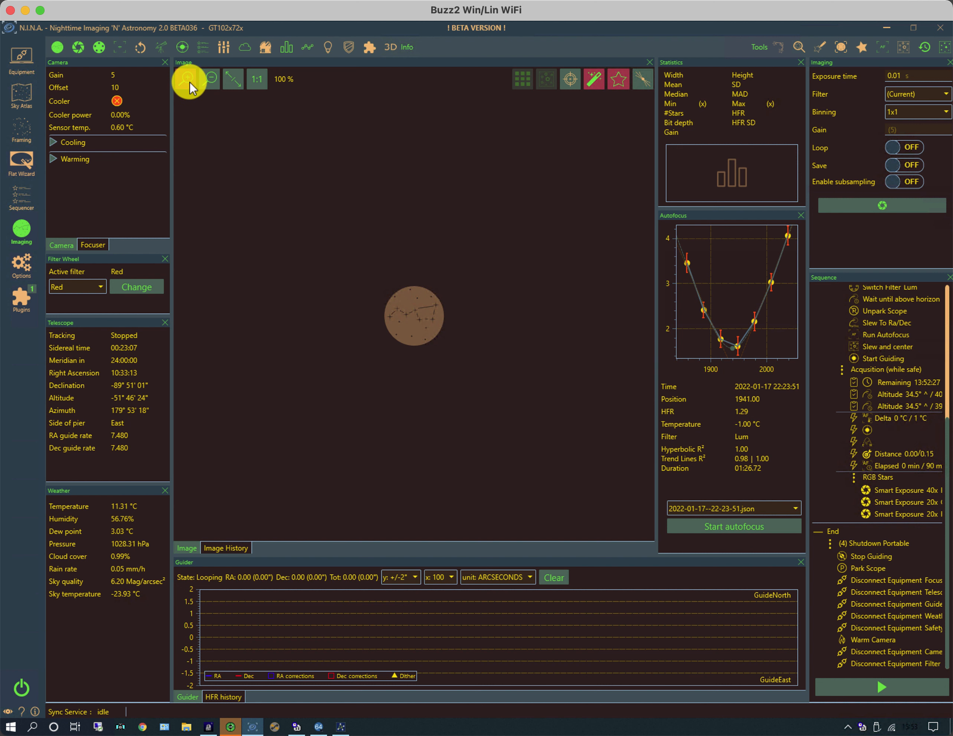
Examine the Image pane's 1:1 zoom, crosshair, autostretch and star controls, view the general options, and return to the imaging workspace
click(257, 79)
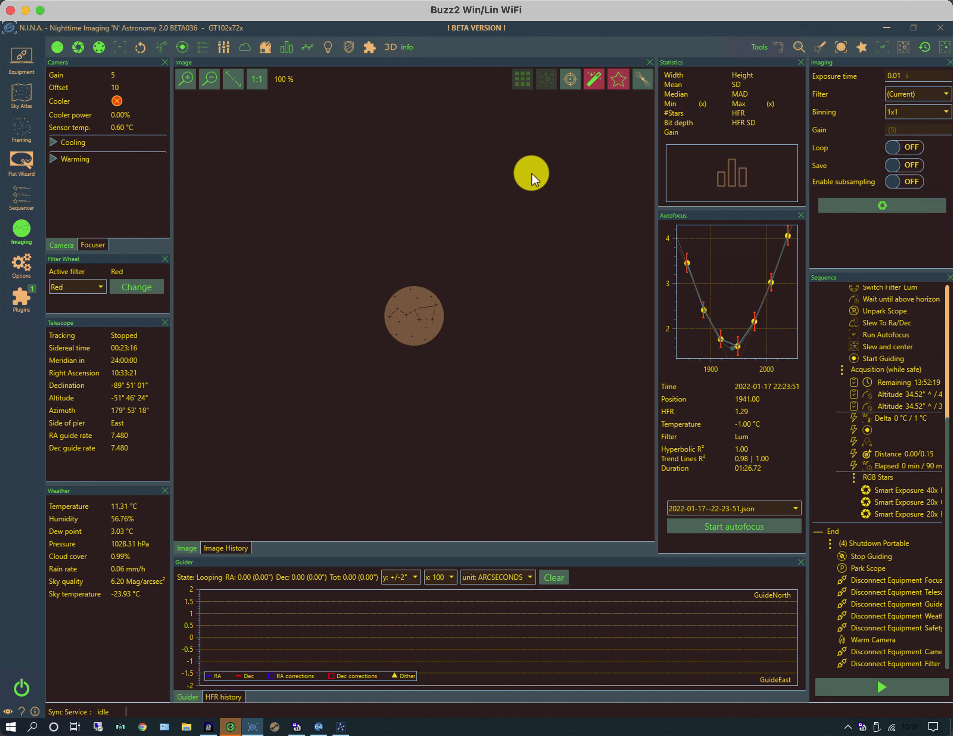
click(570, 78)
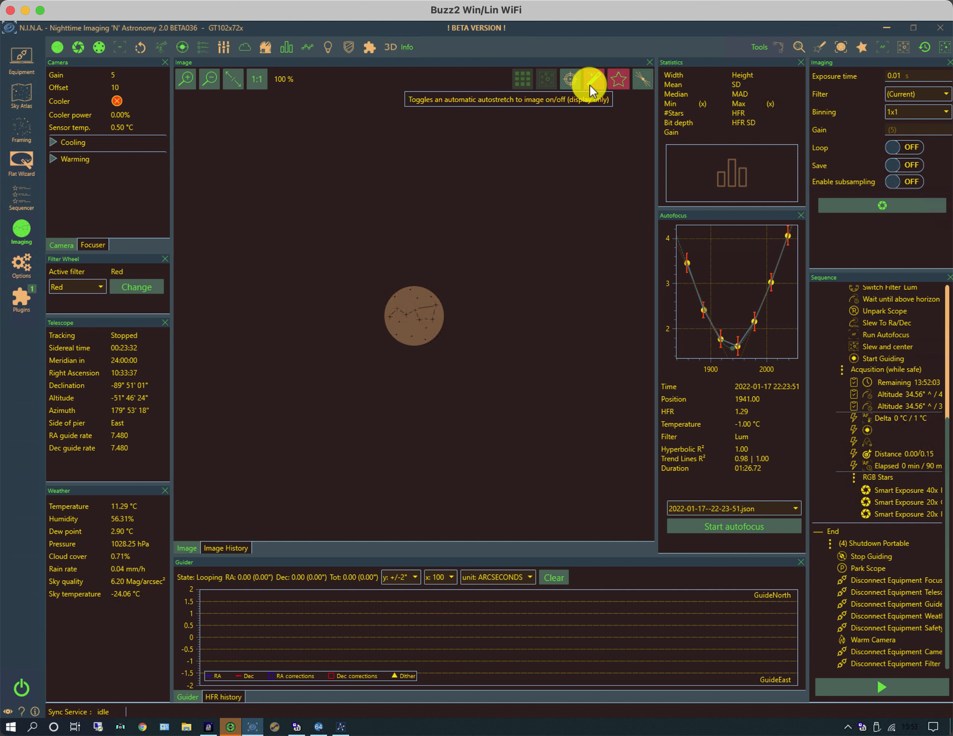
click(617, 79)
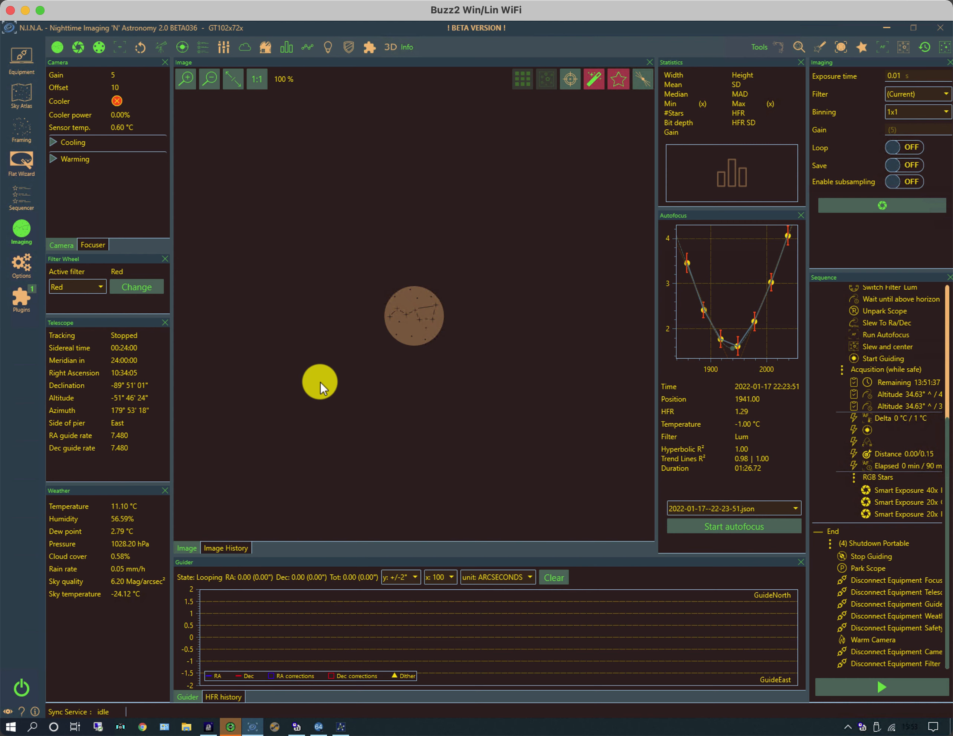
click(20, 264)
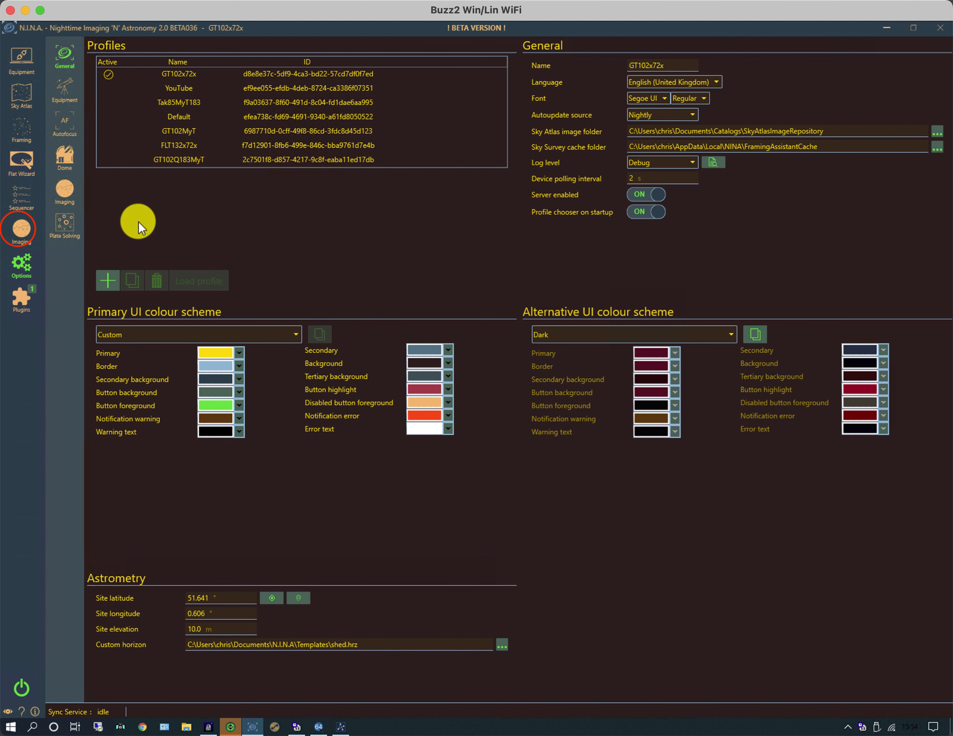
click(19, 233)
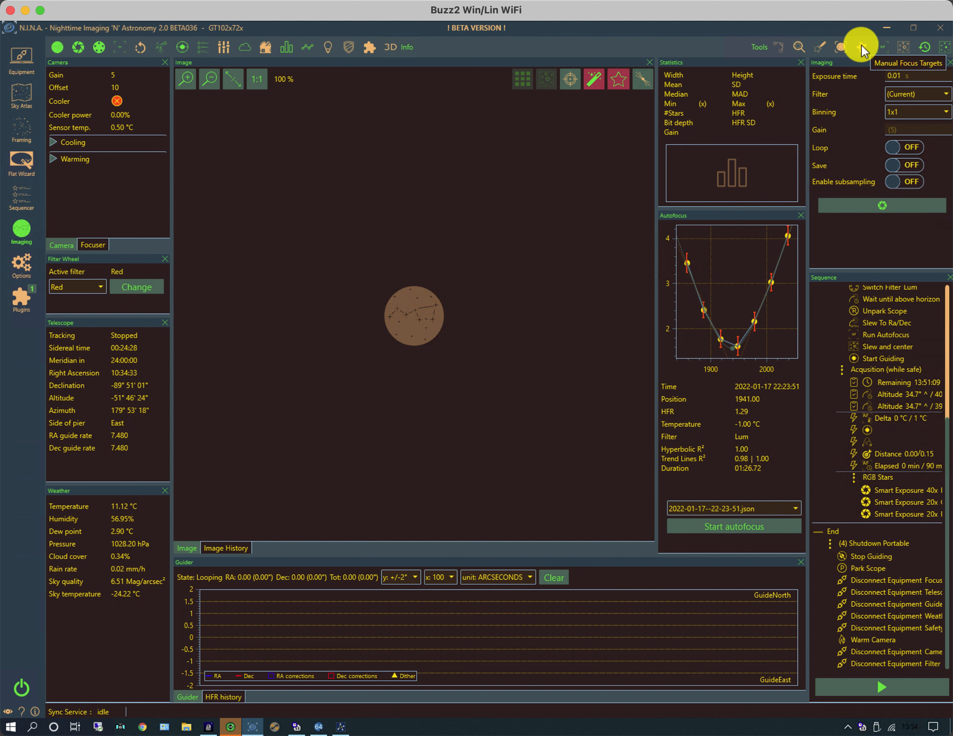
Add the Plate Solving pane, dock it as the last tab beside Image History, and bring Image back to the front
click(905, 44)
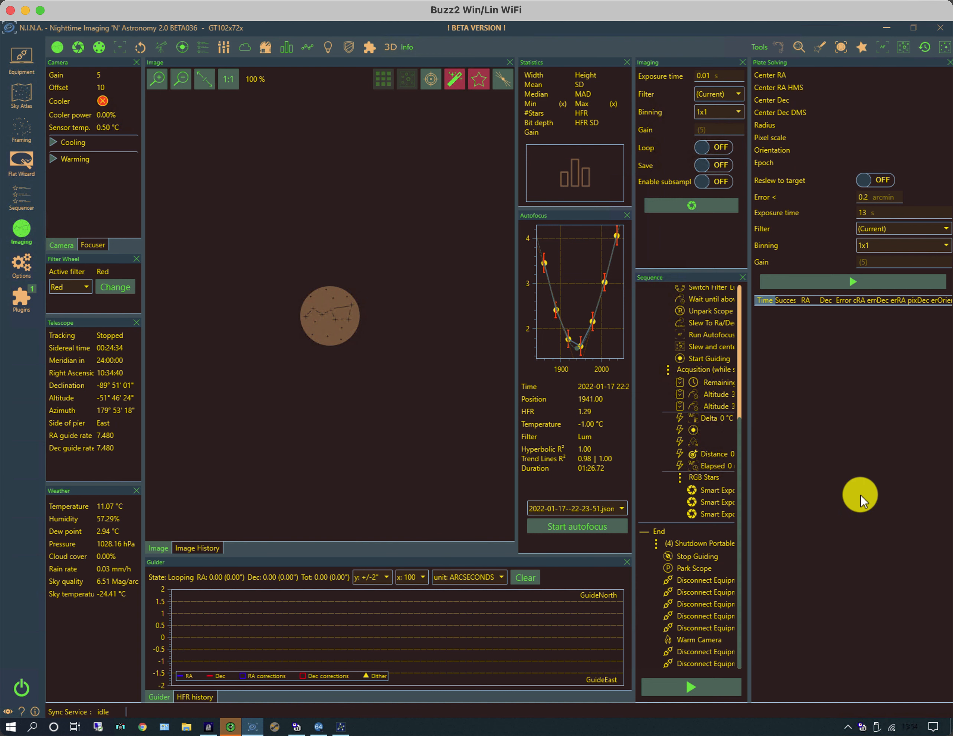
drag(898, 66, 414, 304)
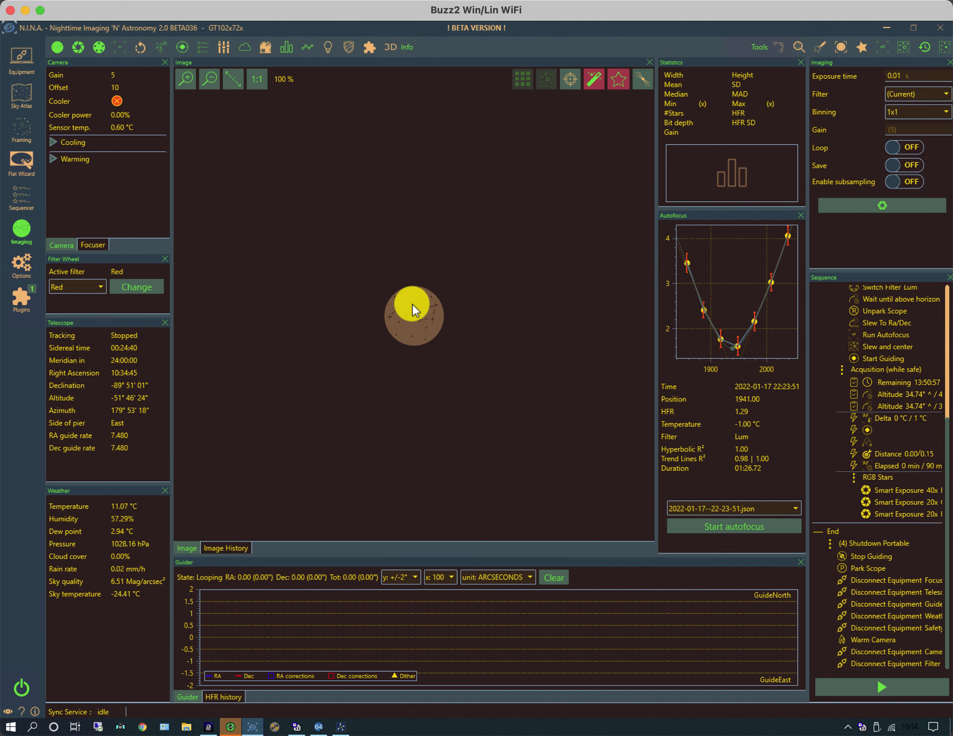
click(194, 548)
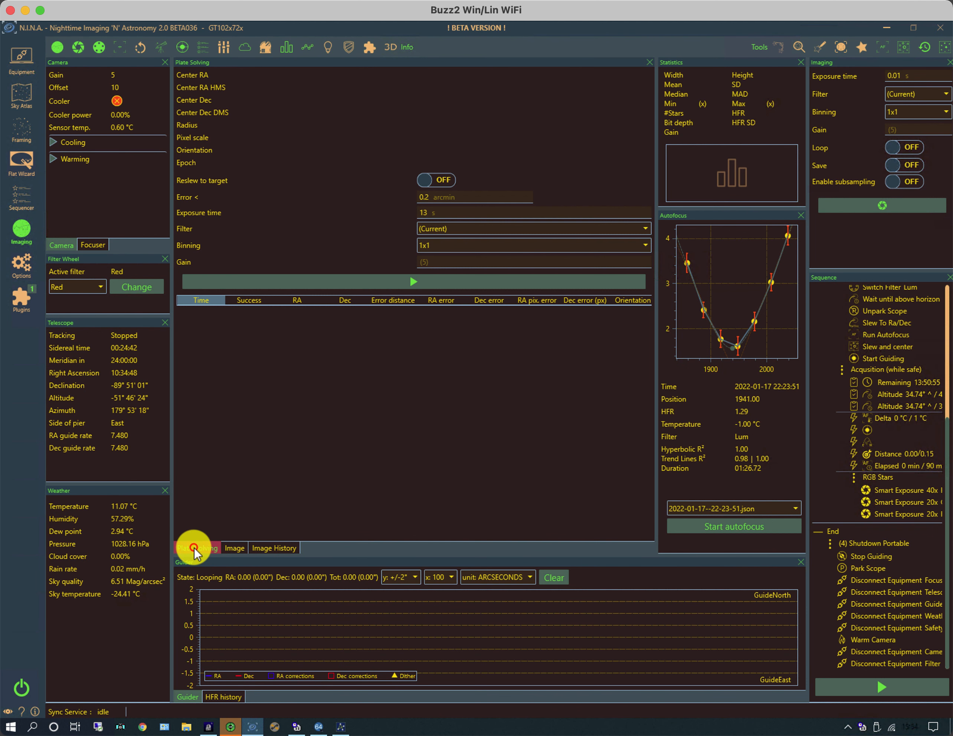
drag(194, 547, 264, 545)
click(276, 545)
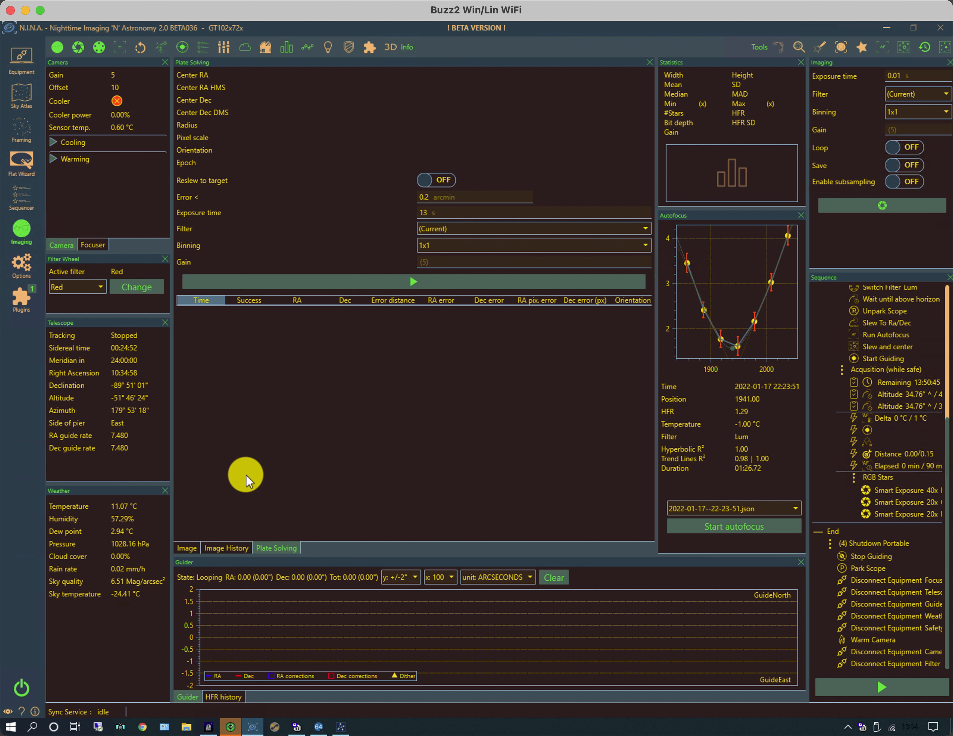
click(186, 548)
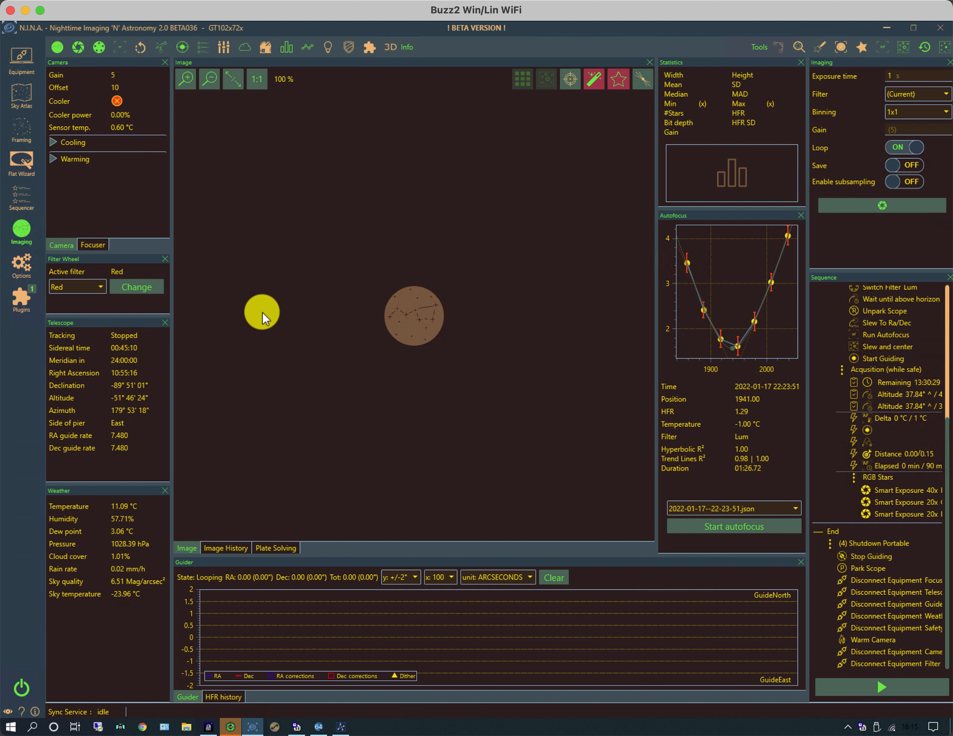
View the Focuser pane, and preview the Dome pane beside Telescope before hiding it
click(89, 244)
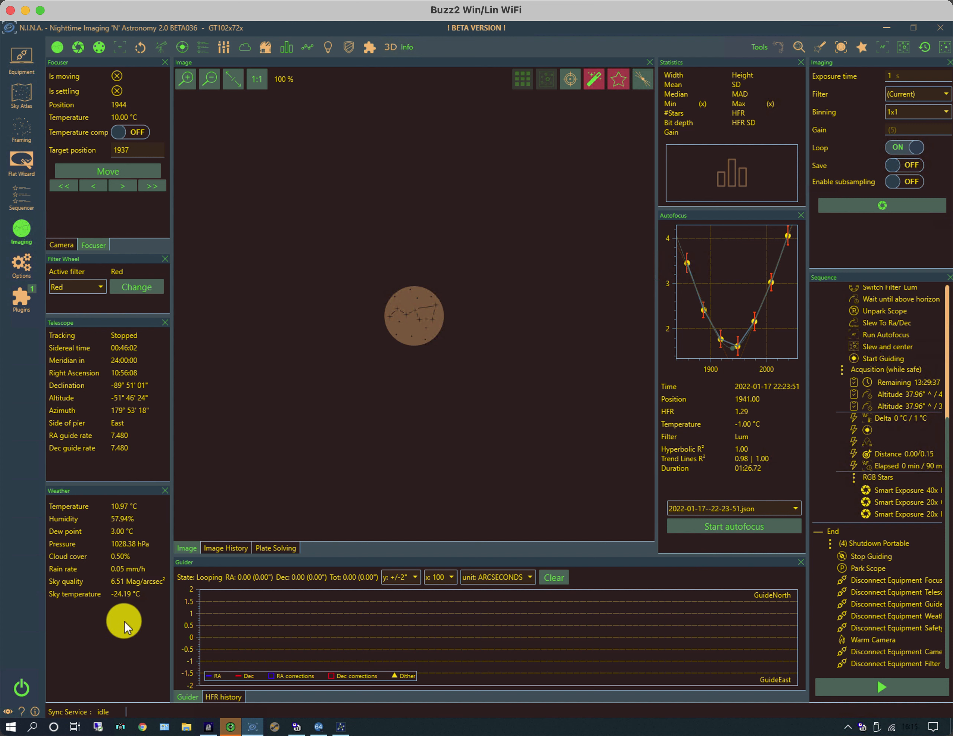
click(265, 47)
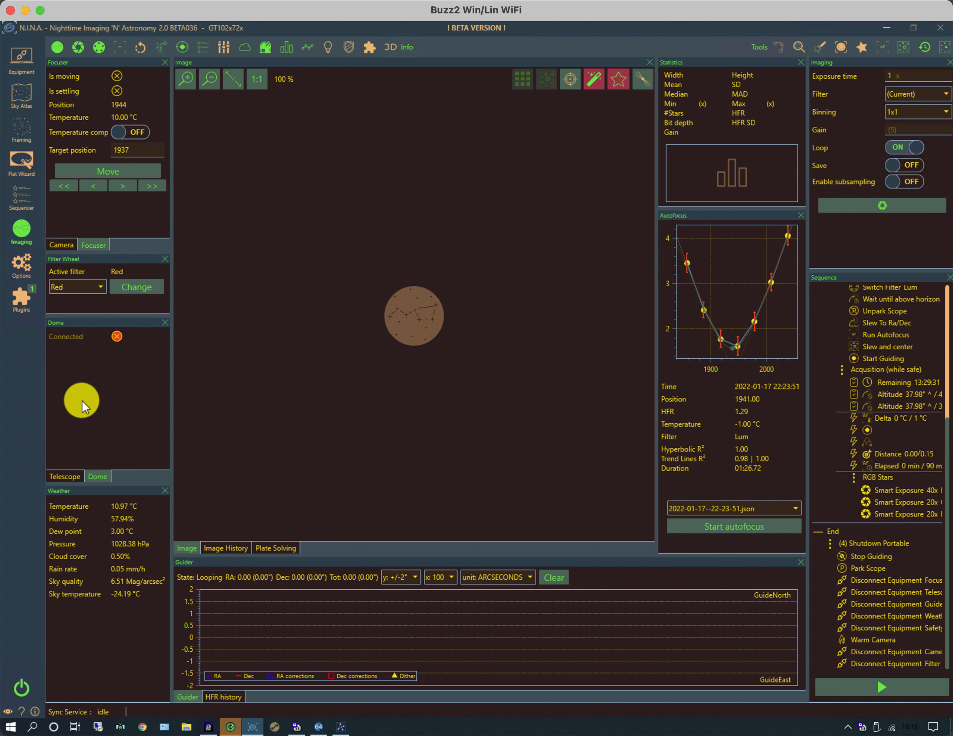
click(163, 320)
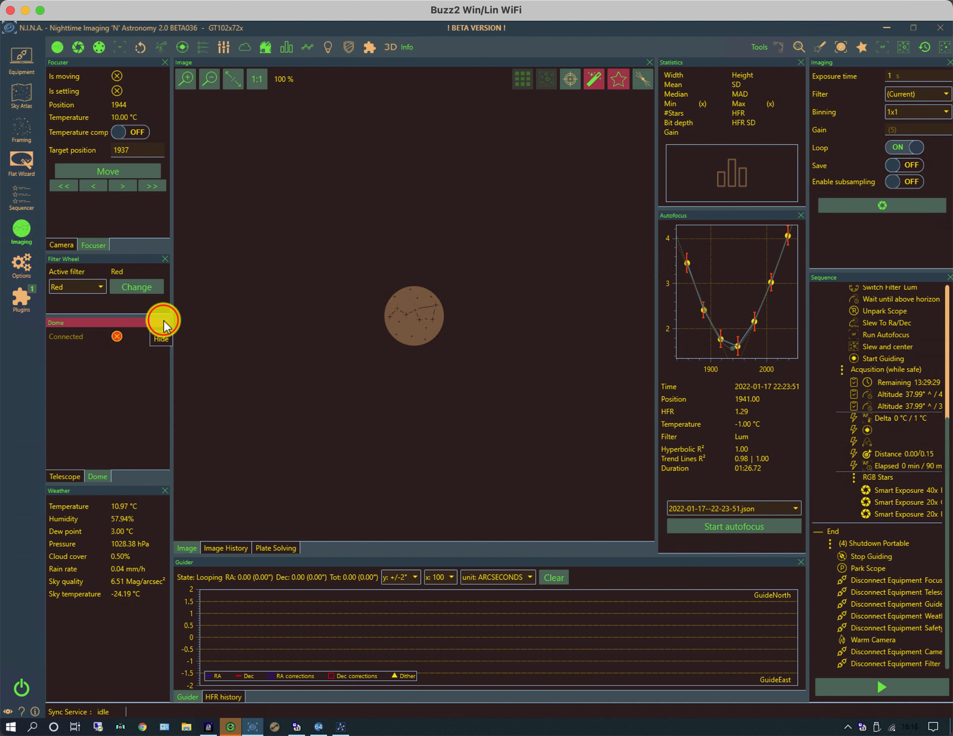
Select Dome Simulator .NET as the dome in the equipment settings and connect it
click(22, 55)
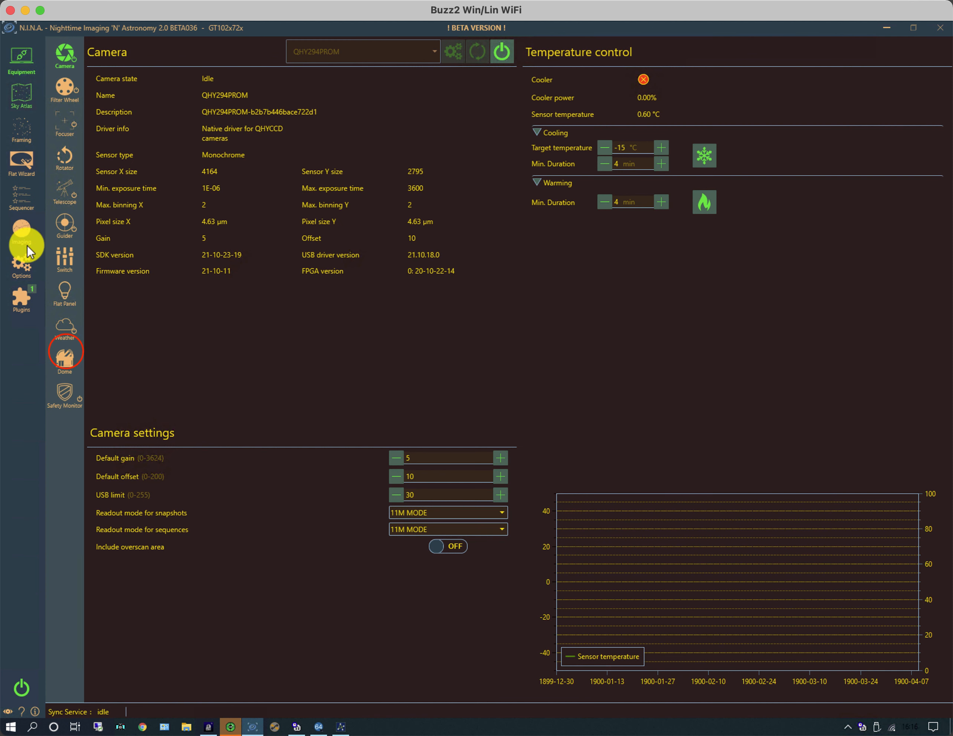
click(65, 354)
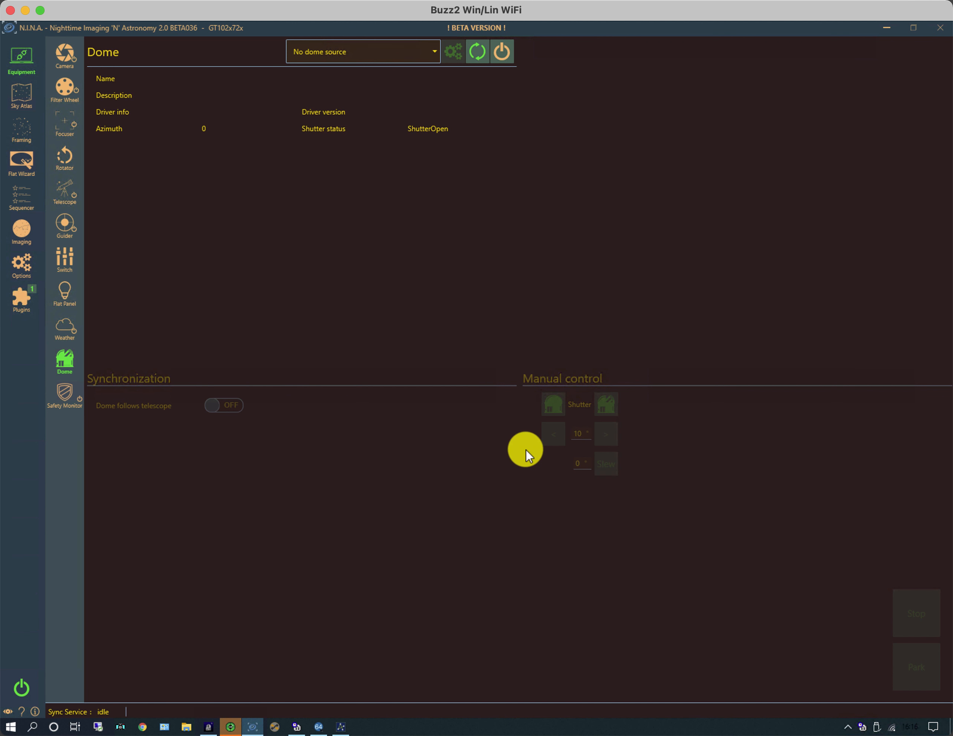
click(431, 51)
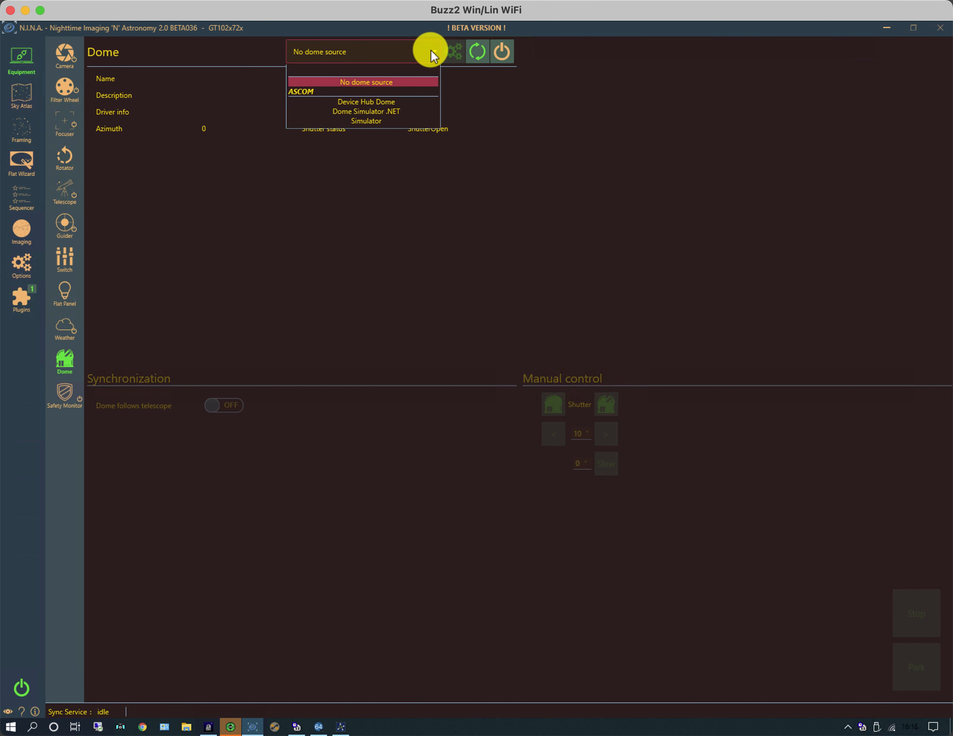
click(378, 110)
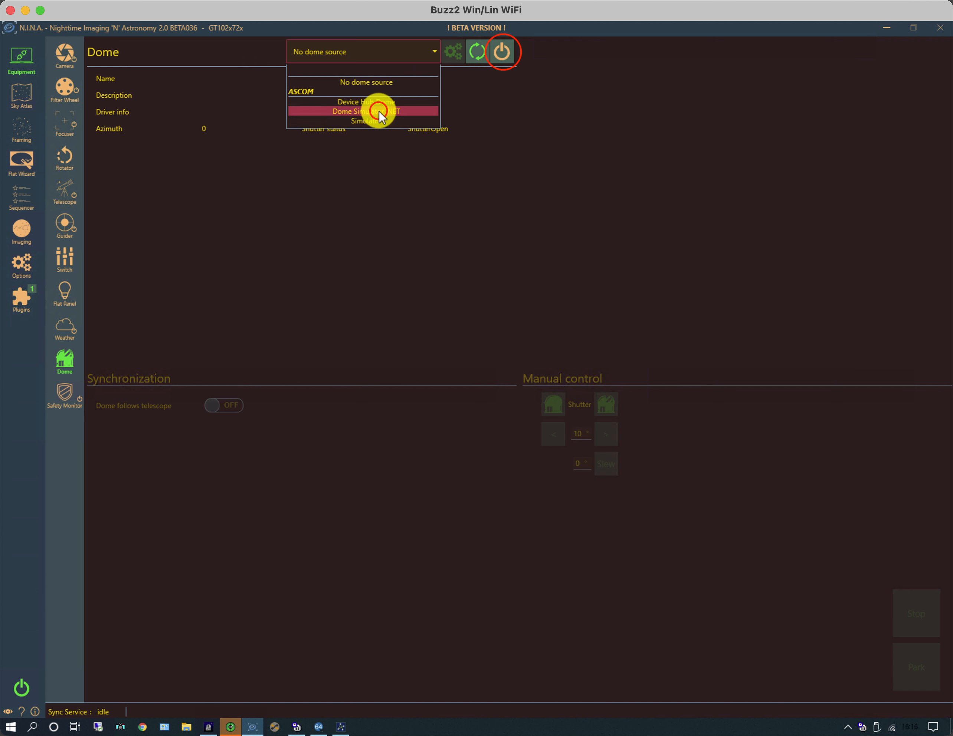
click(504, 51)
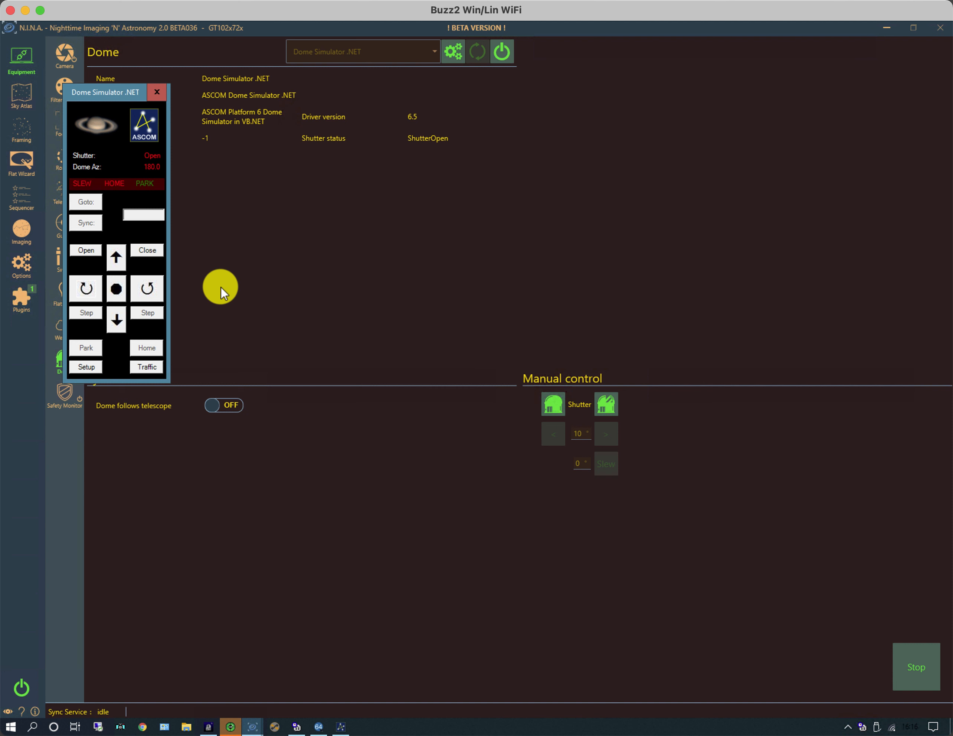
Move the Dome Simulator window off the equipment list and disconnect the simulated dome
click(101, 92)
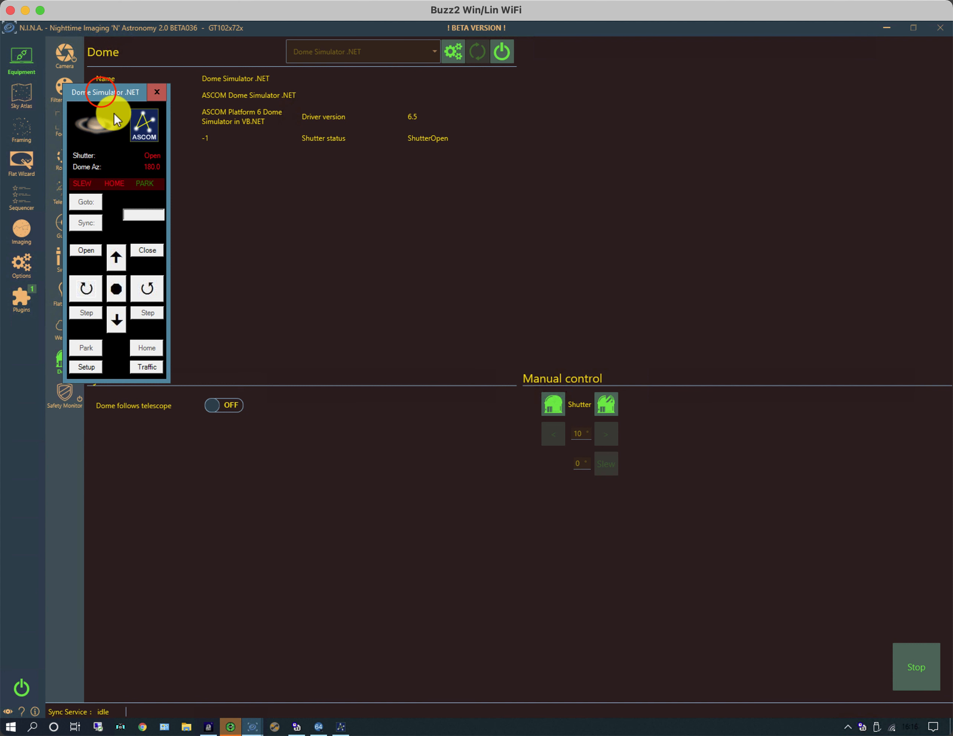
drag(101, 92, 708, 63)
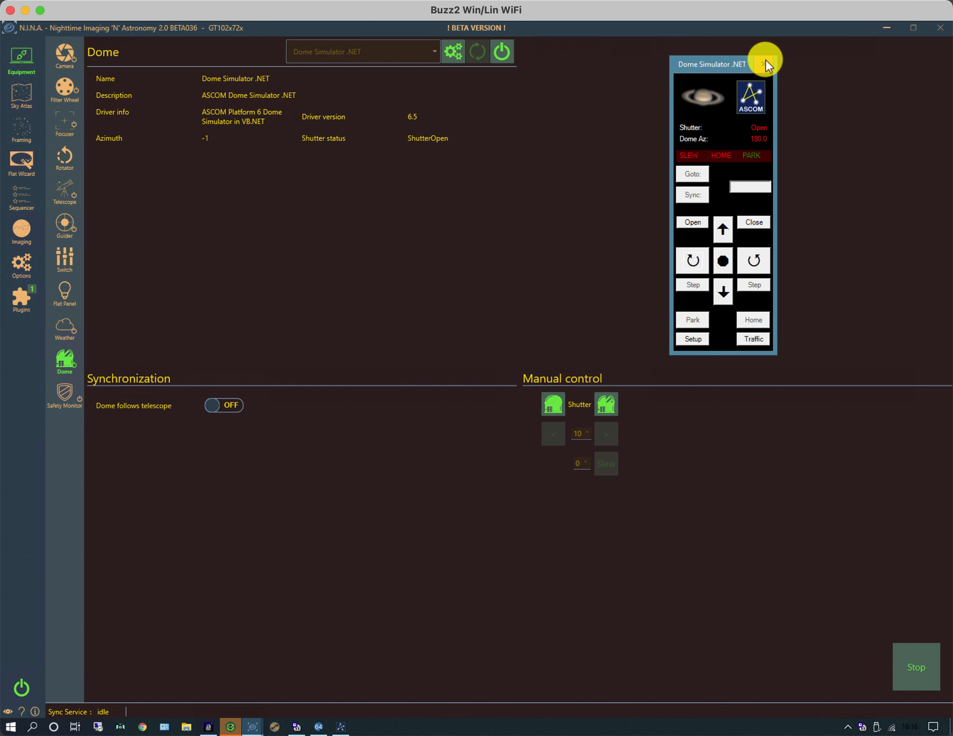
click(508, 54)
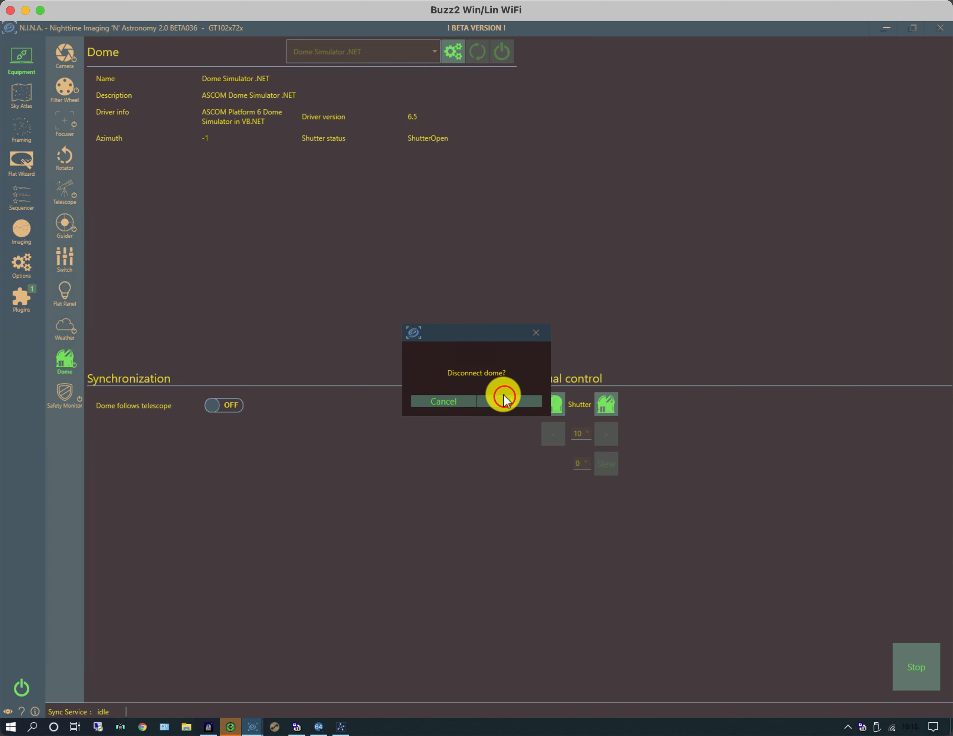
click(506, 400)
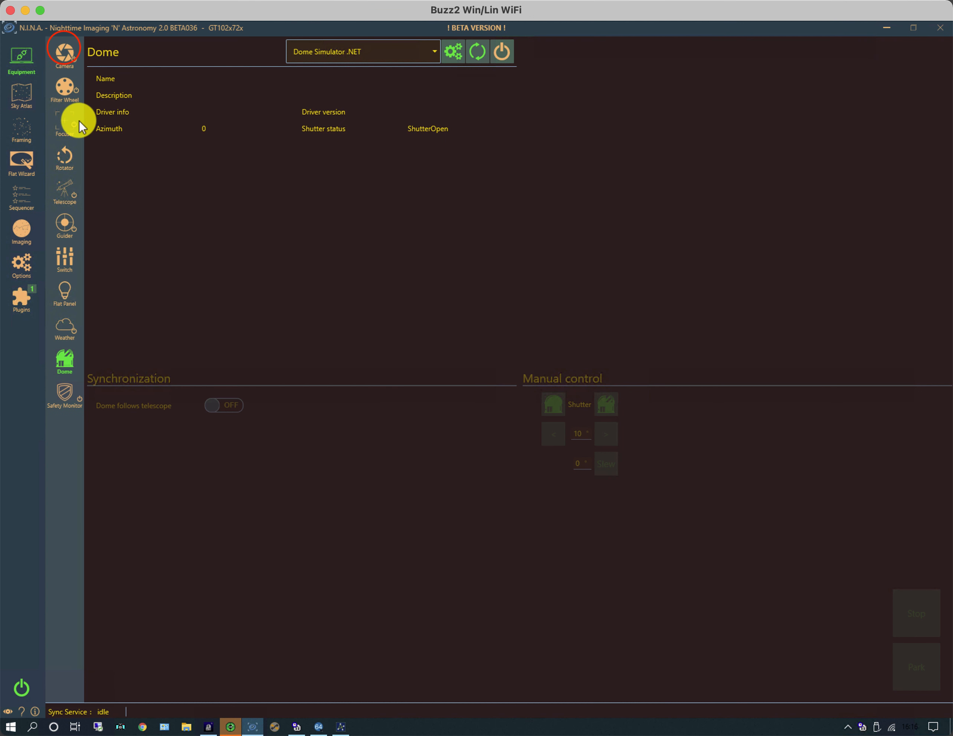
Review the equipment pages for the camera, filter wheel, focuser, rotator, telescope and guider
click(65, 52)
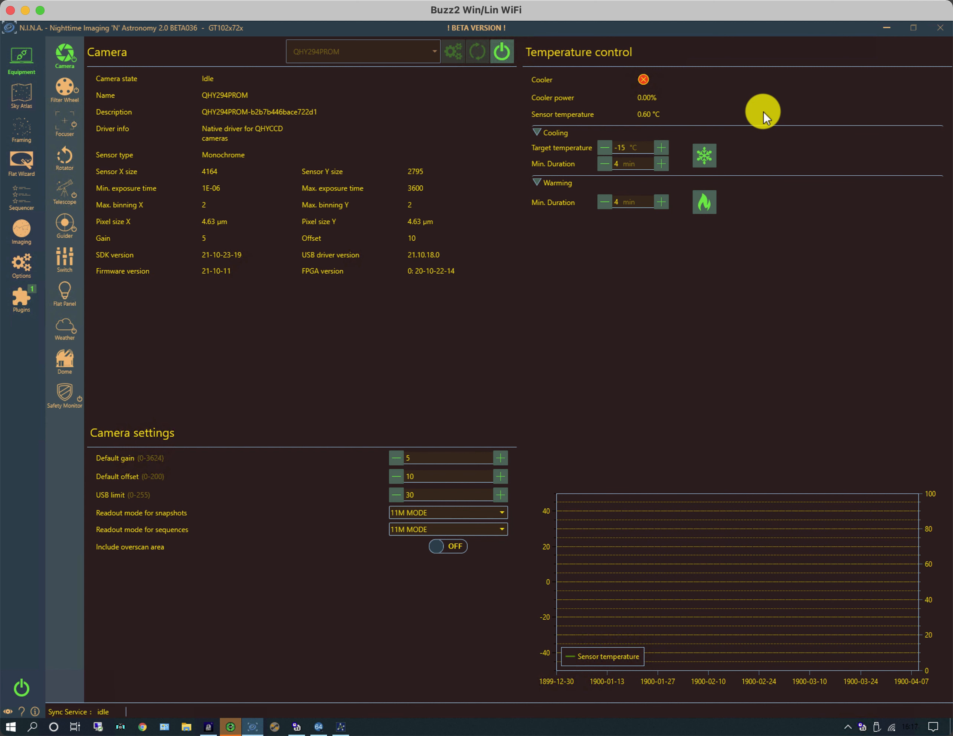
click(65, 82)
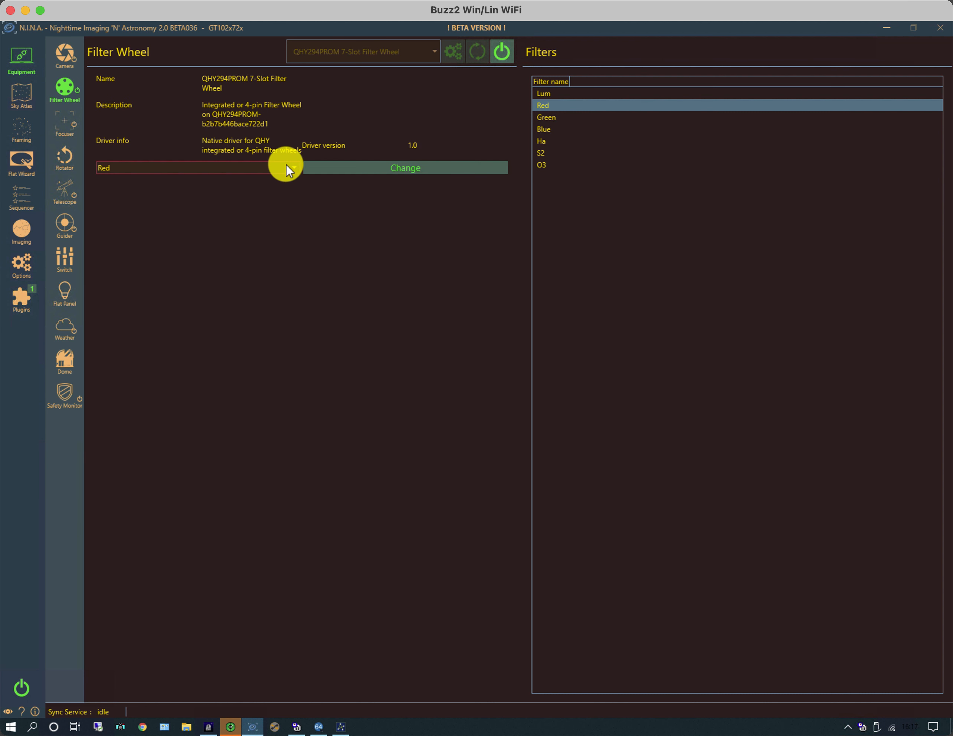
click(62, 120)
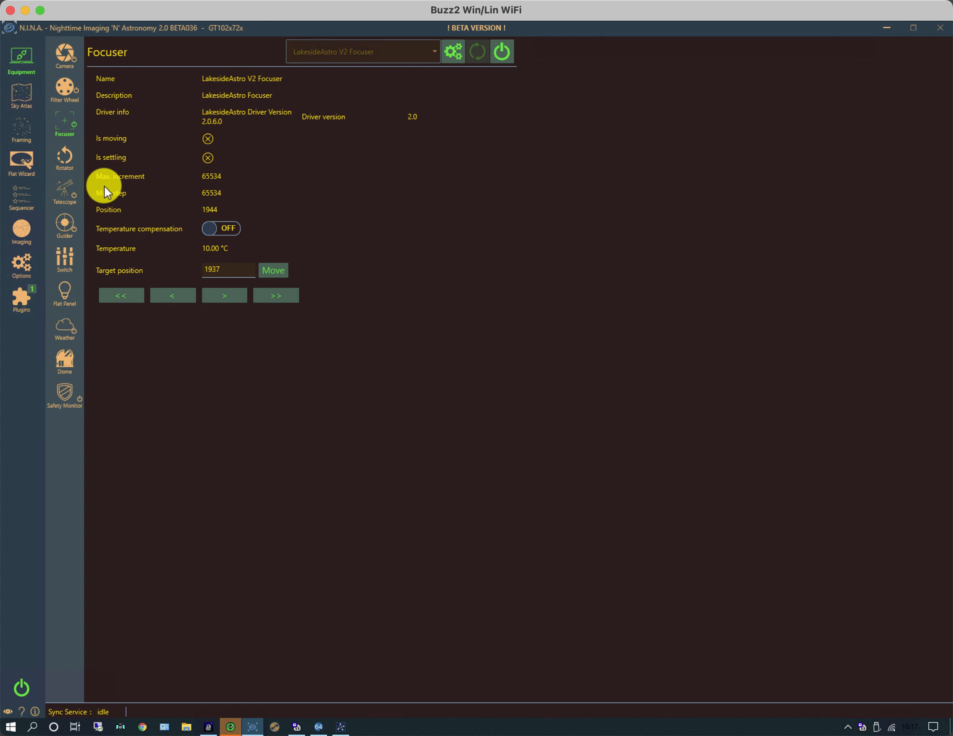
click(61, 157)
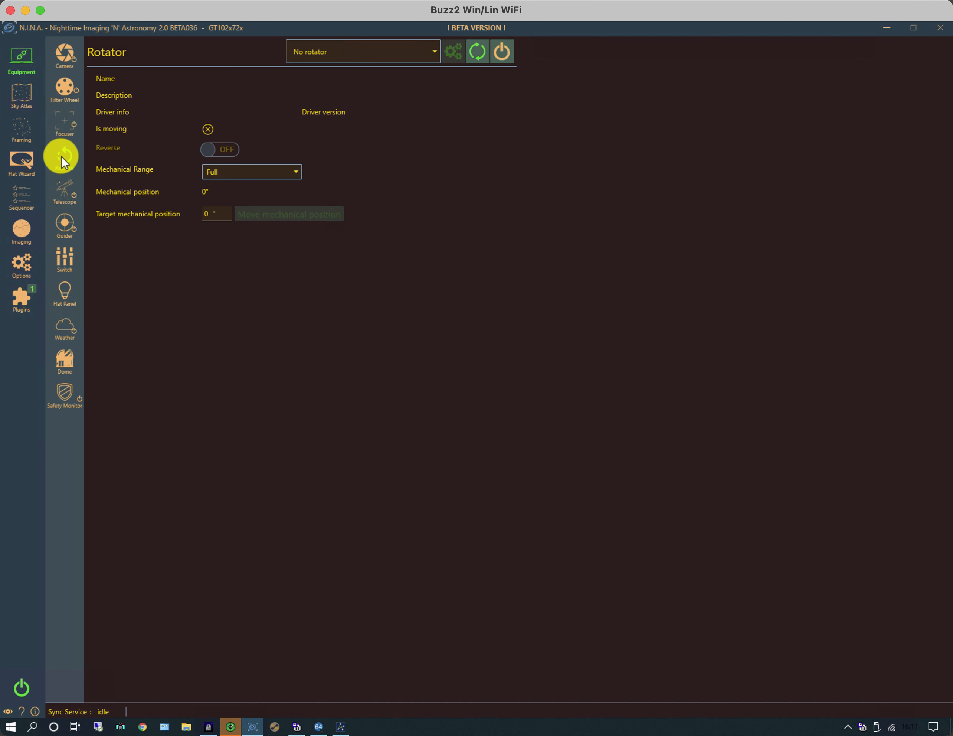
click(63, 188)
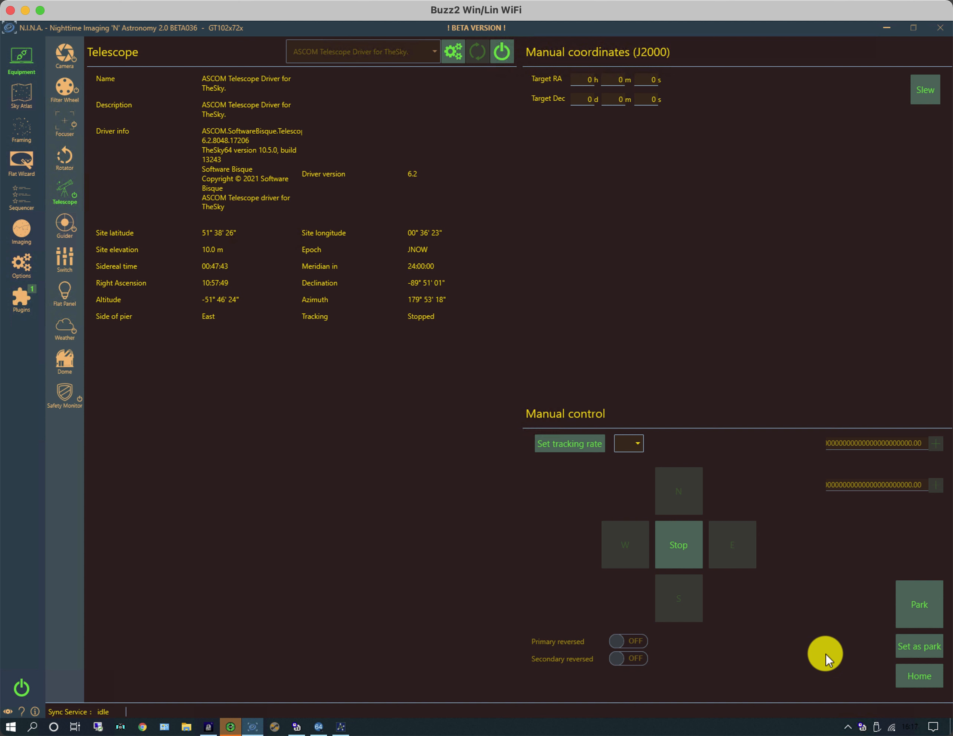
click(65, 223)
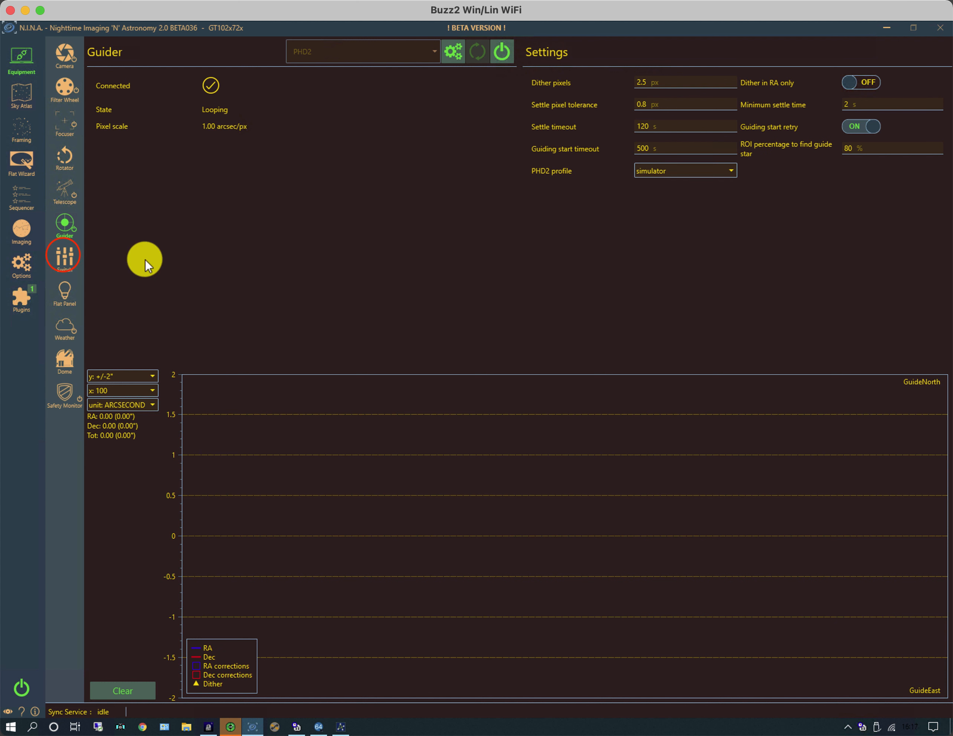
Select the ASCOM Simulator as the switch device in the equipment settings and connect it
click(63, 257)
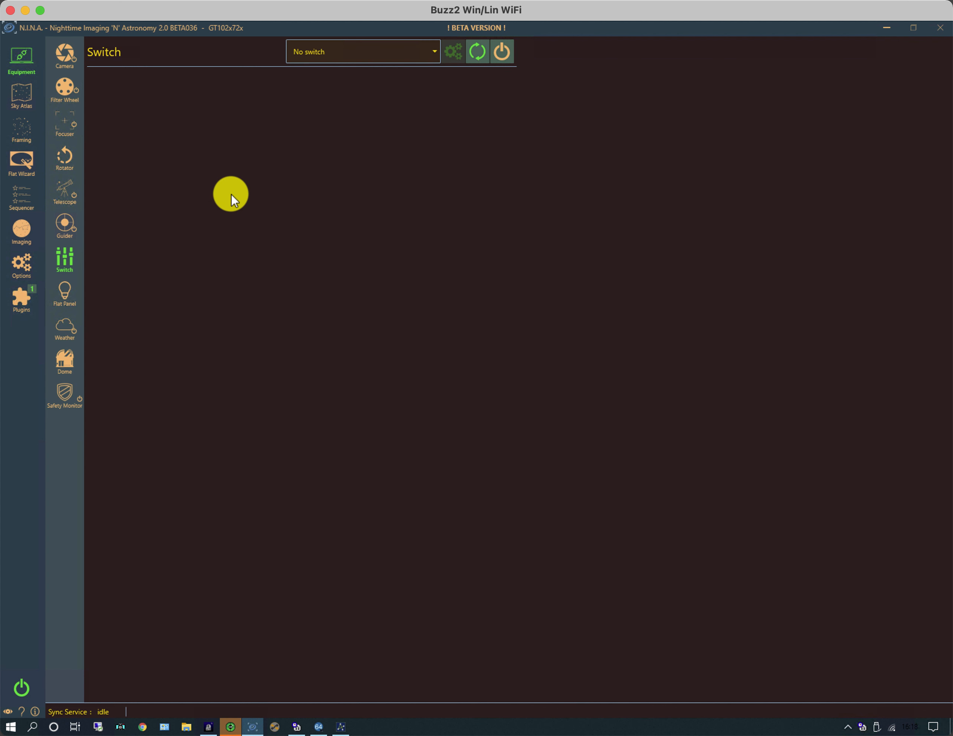
click(432, 49)
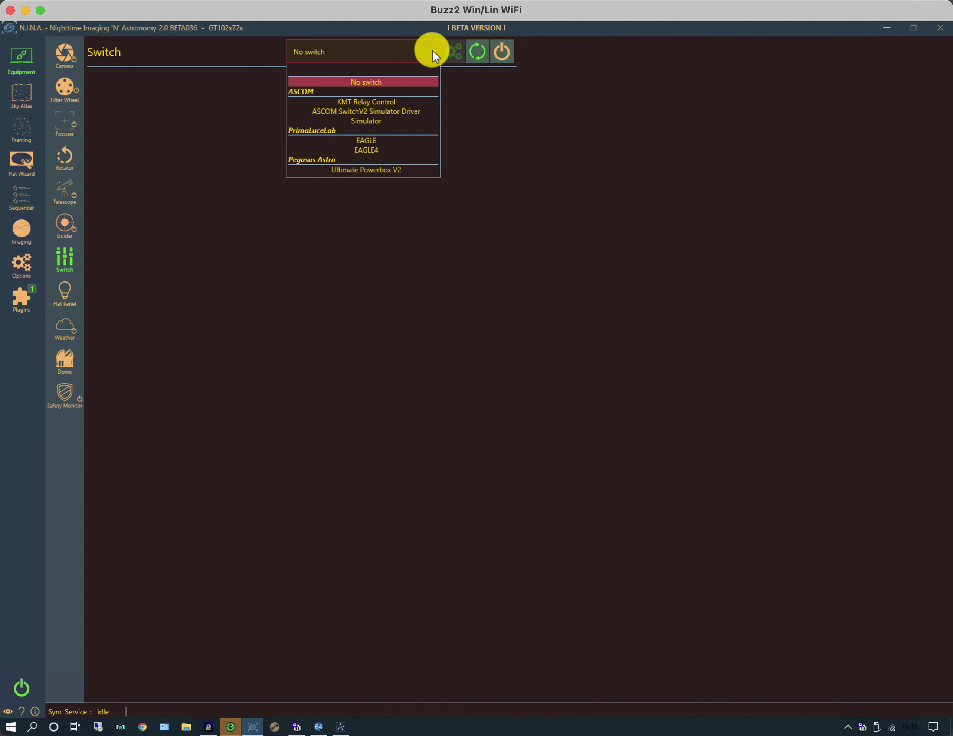
click(374, 121)
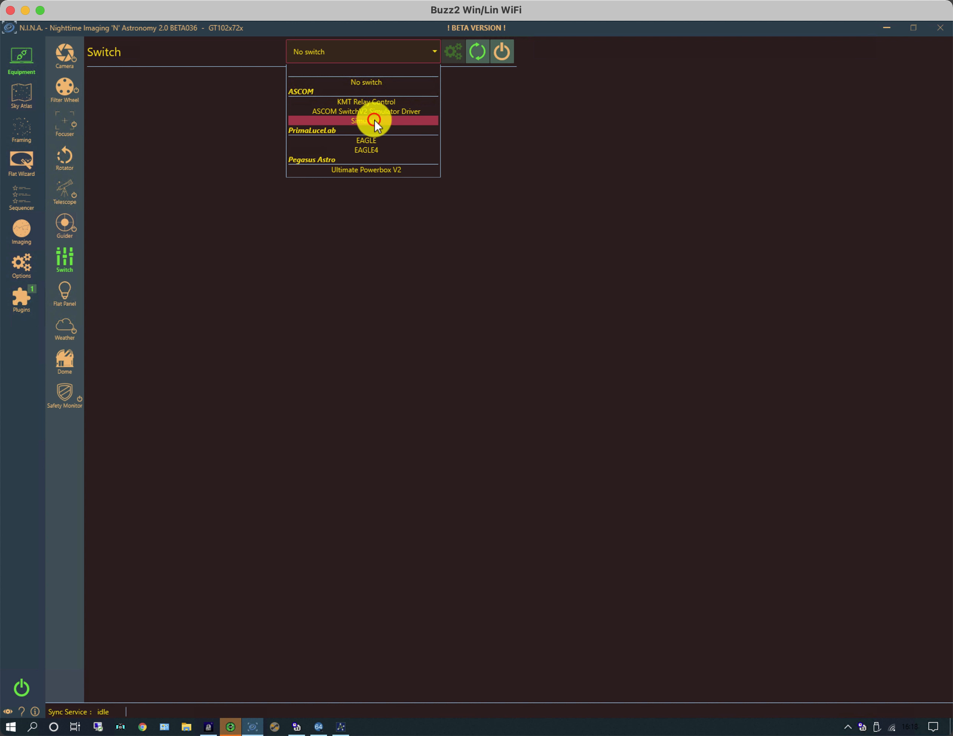
click(506, 51)
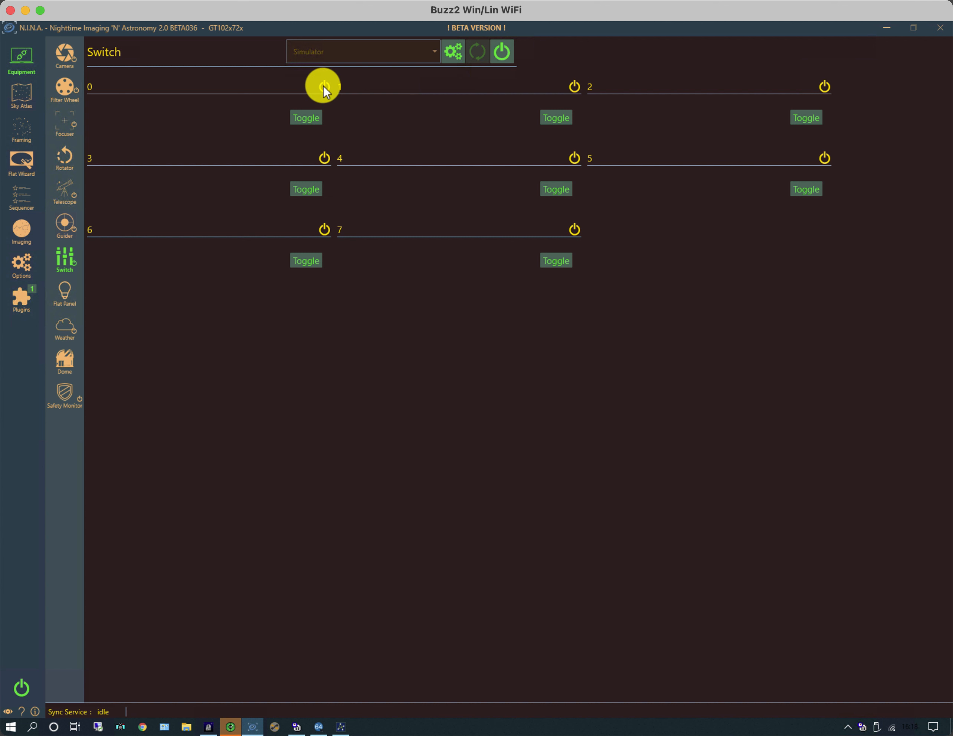
Toggle simulated switches 0 and 1 off and back on, and disconnect the switch device
click(304, 117)
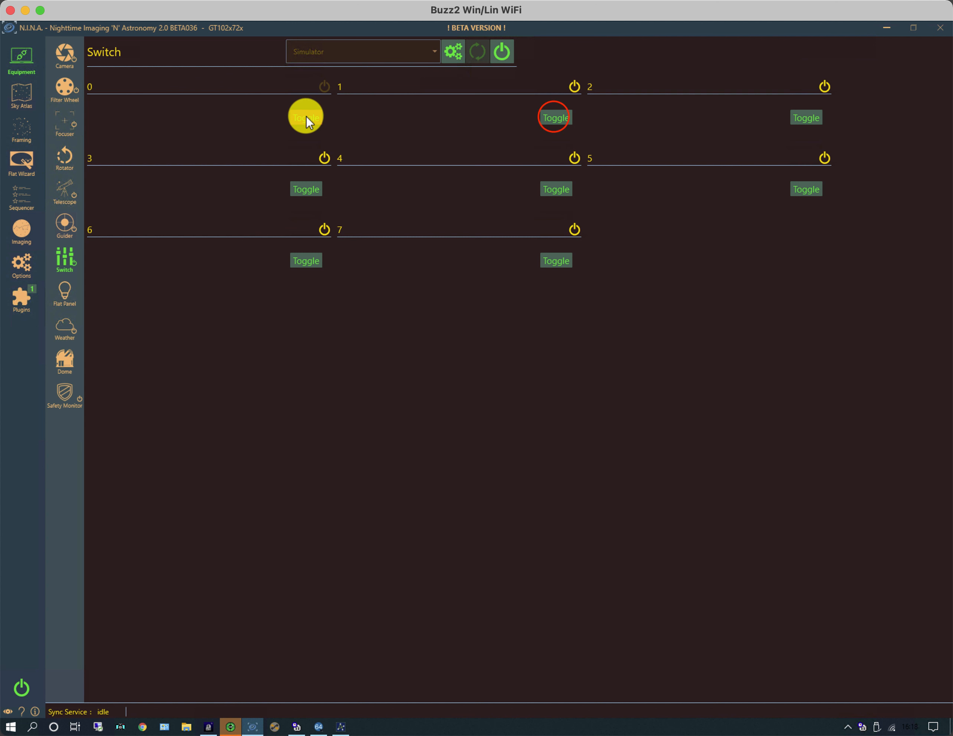
click(556, 118)
click(299, 119)
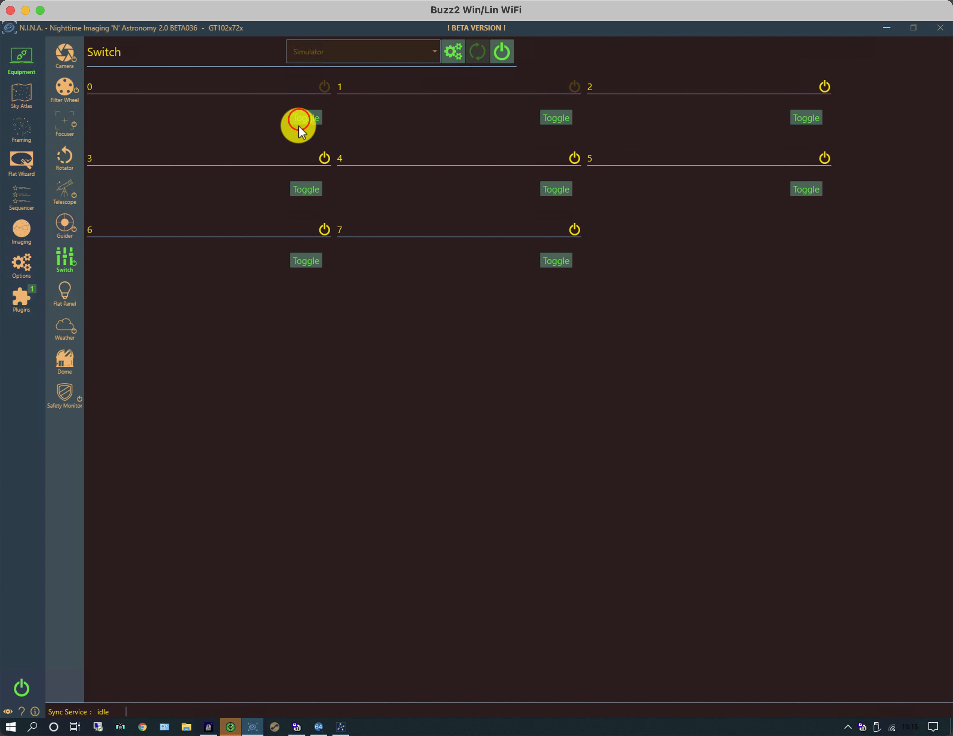
click(556, 117)
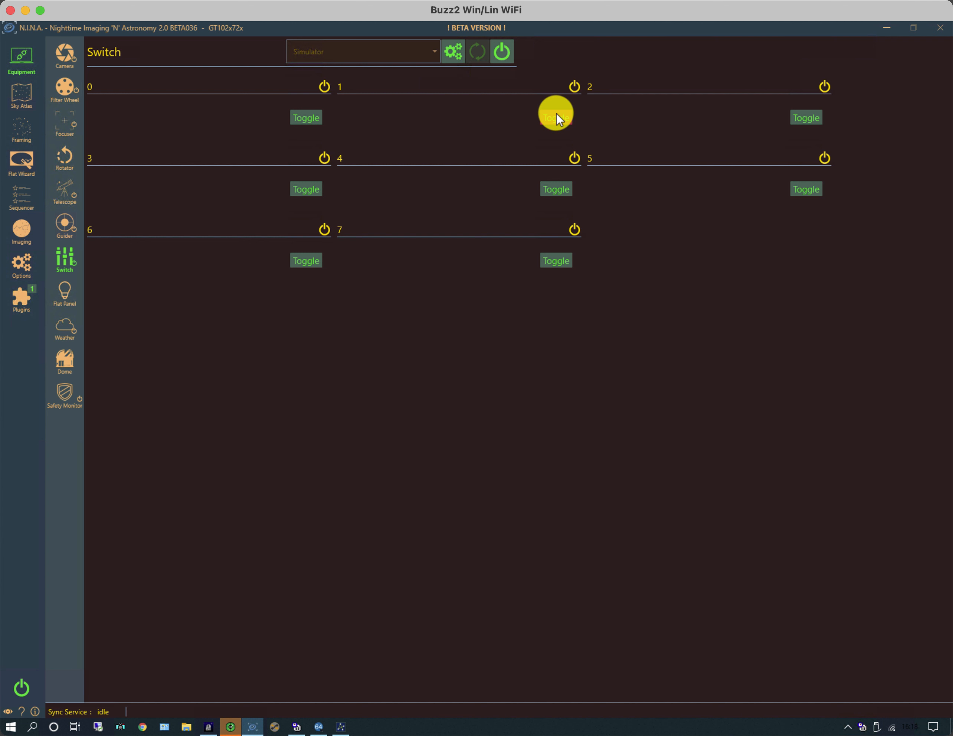
click(501, 56)
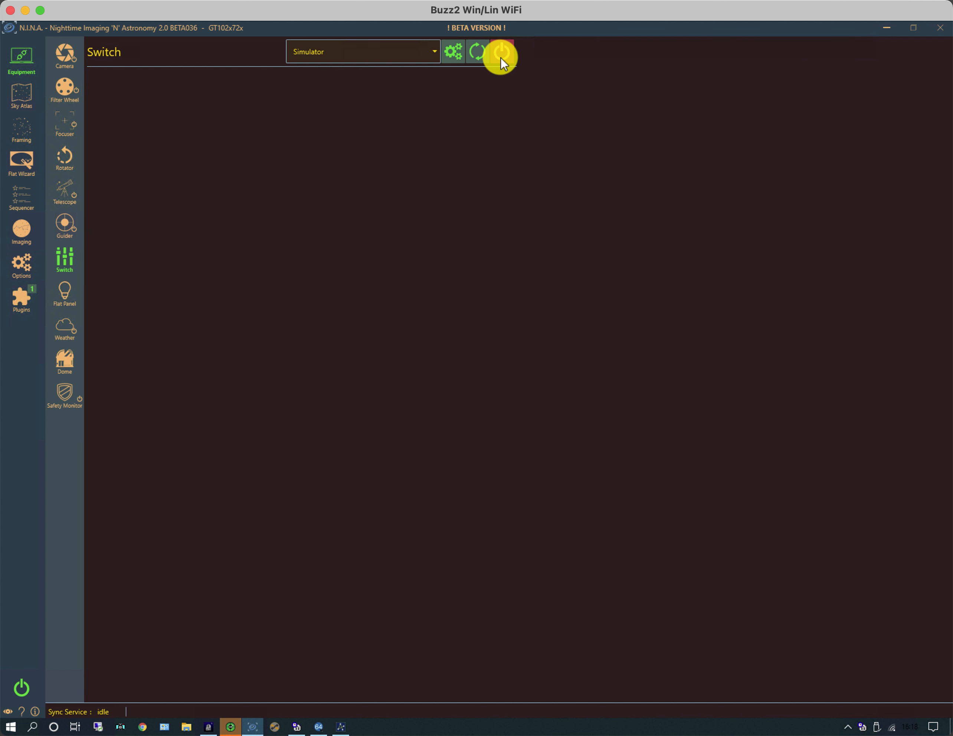
Review the equipment pages for the flat panel, weather source and safety monitor
click(64, 290)
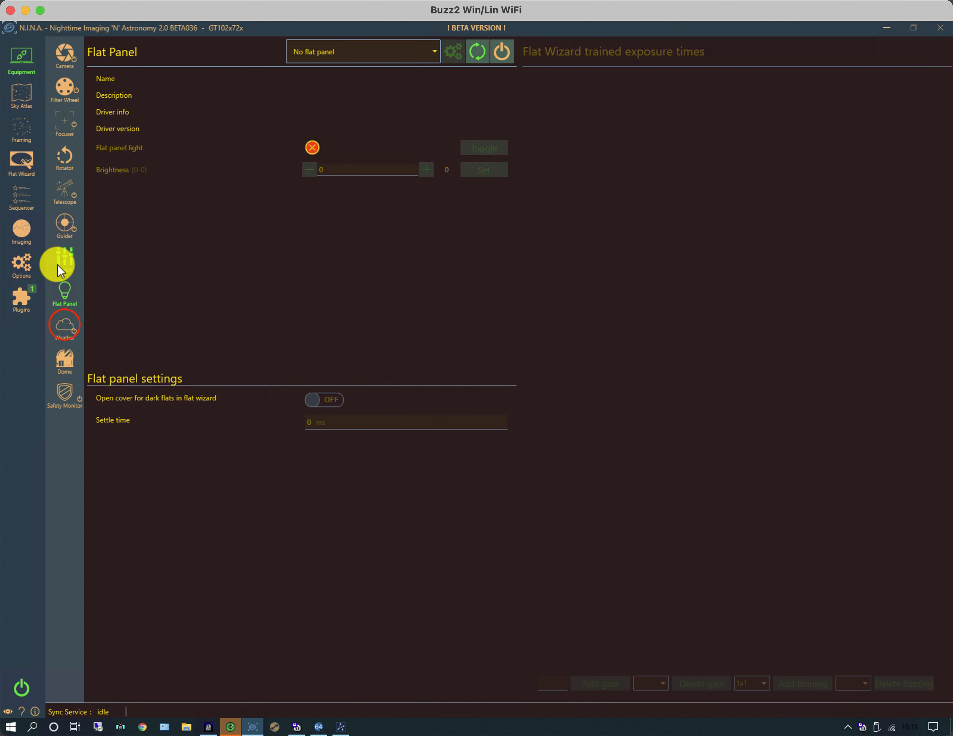
click(65, 326)
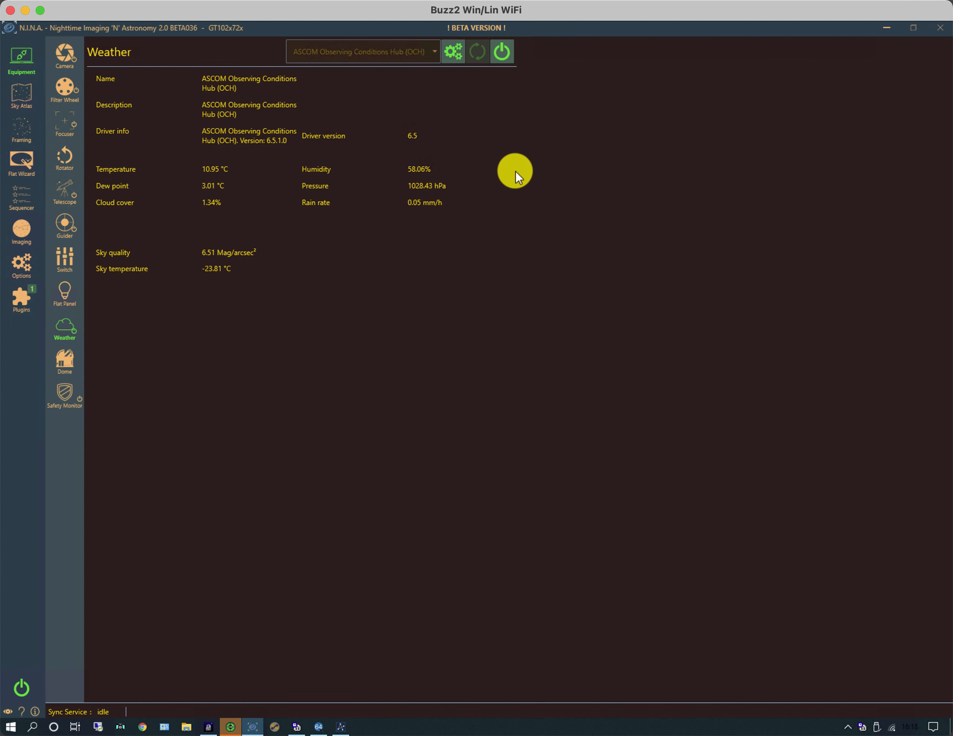
click(63, 389)
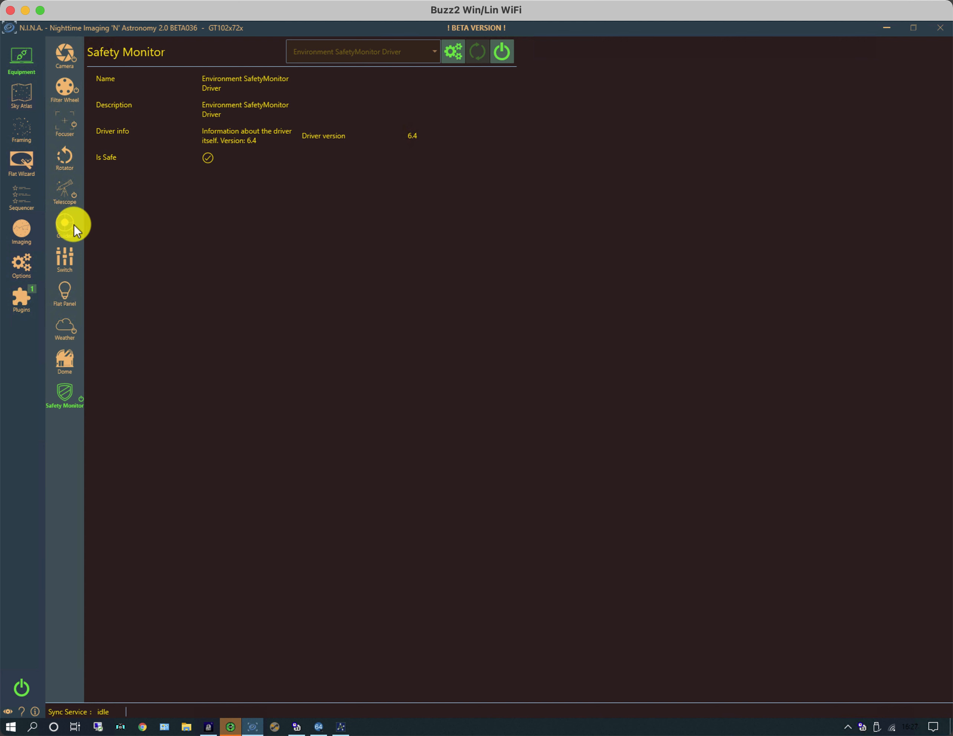
Return to the imaging workspace and view the Plate Solving pane and the HFR history graph
click(23, 225)
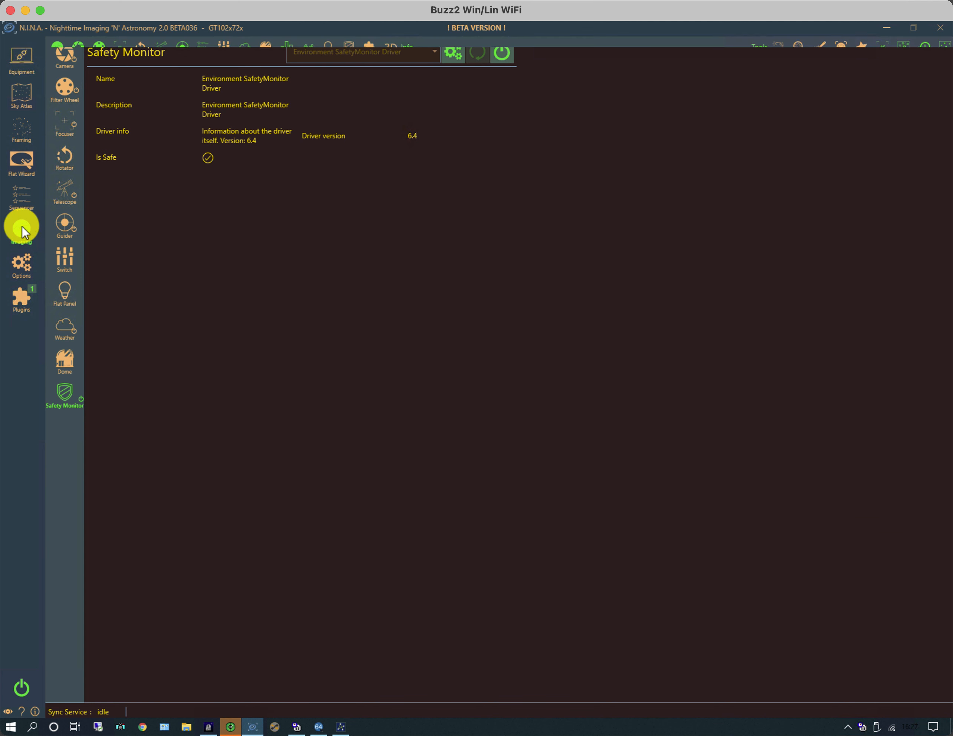
click(914, 677)
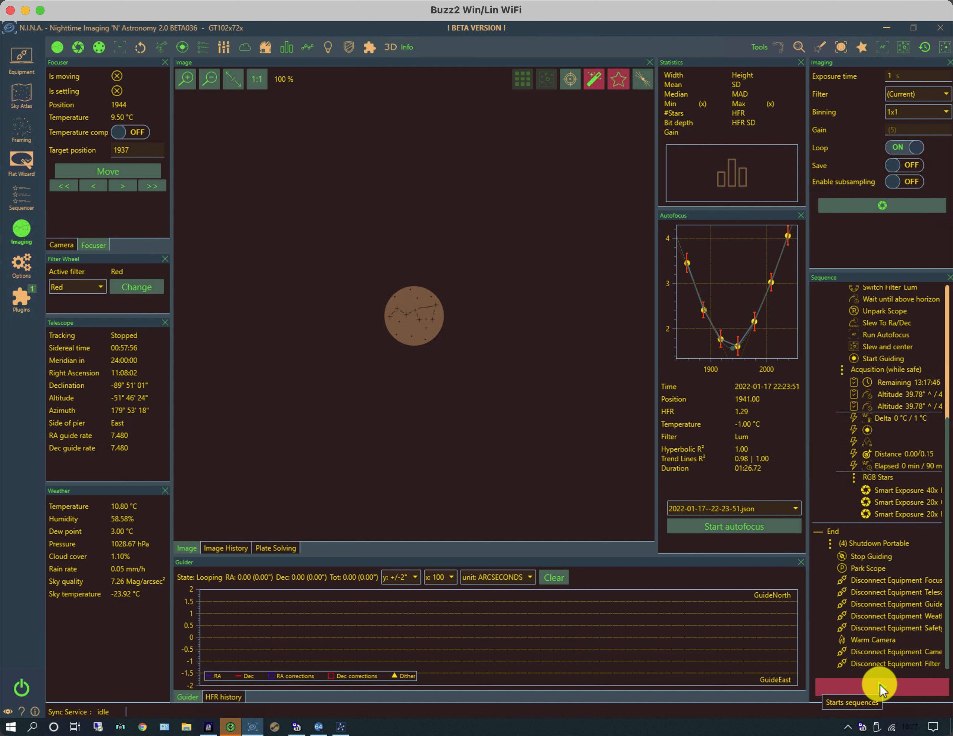
click(269, 545)
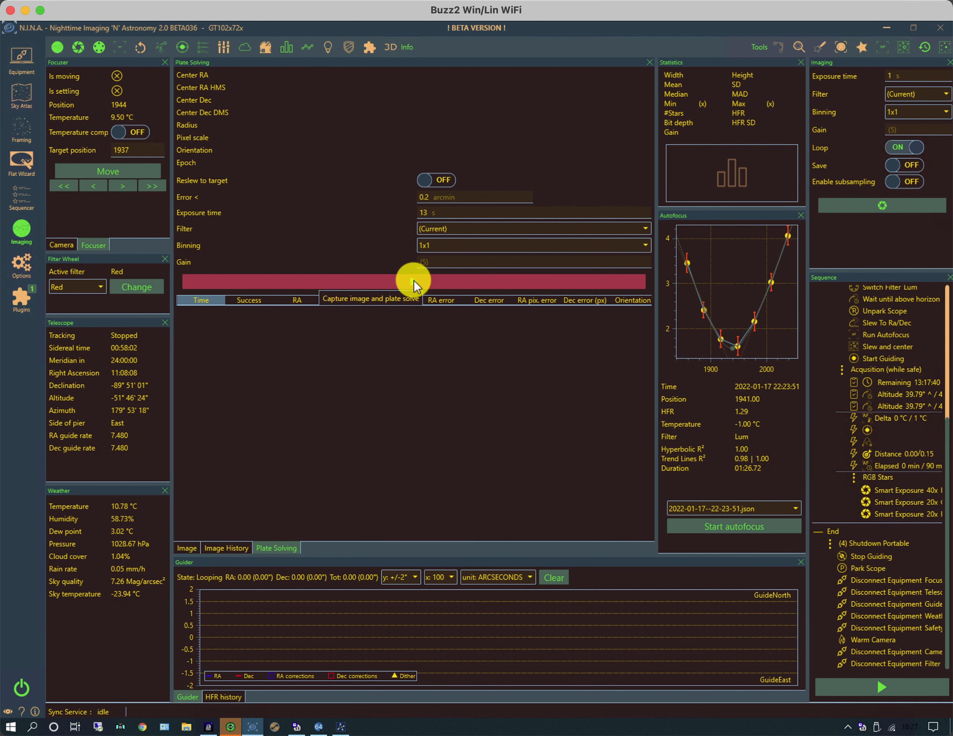
click(184, 547)
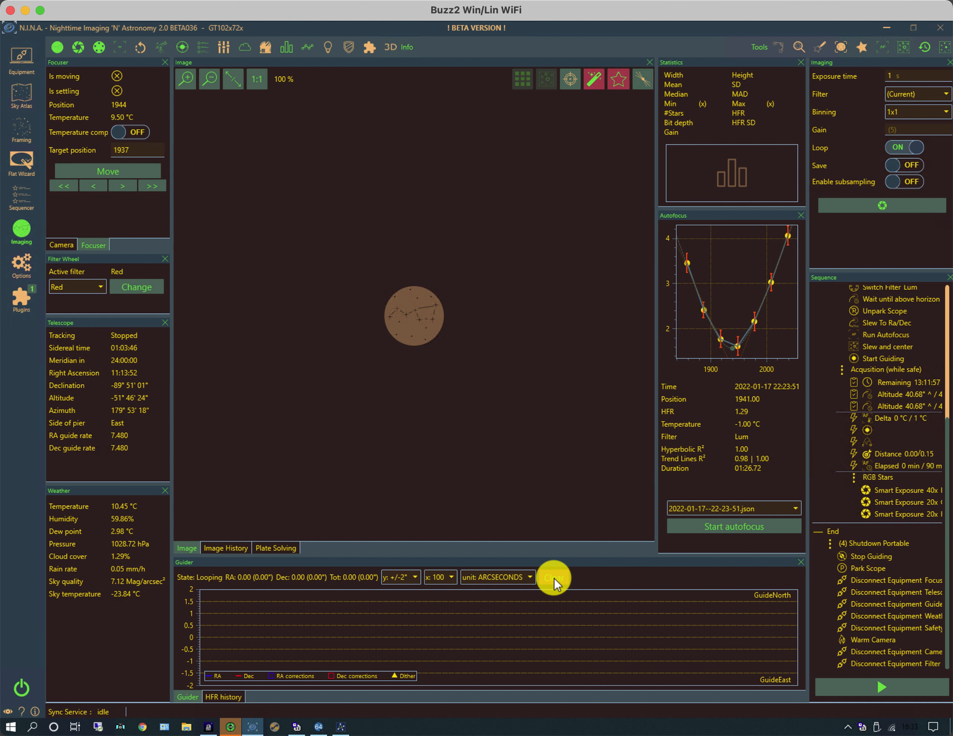
click(220, 697)
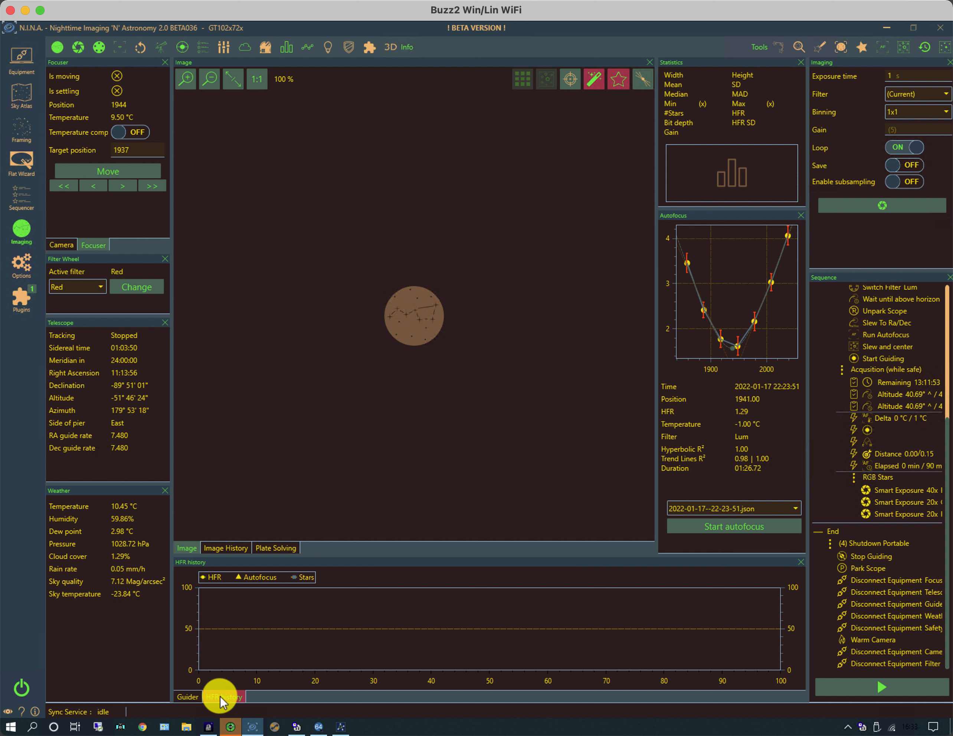
mouse_move(313, 613)
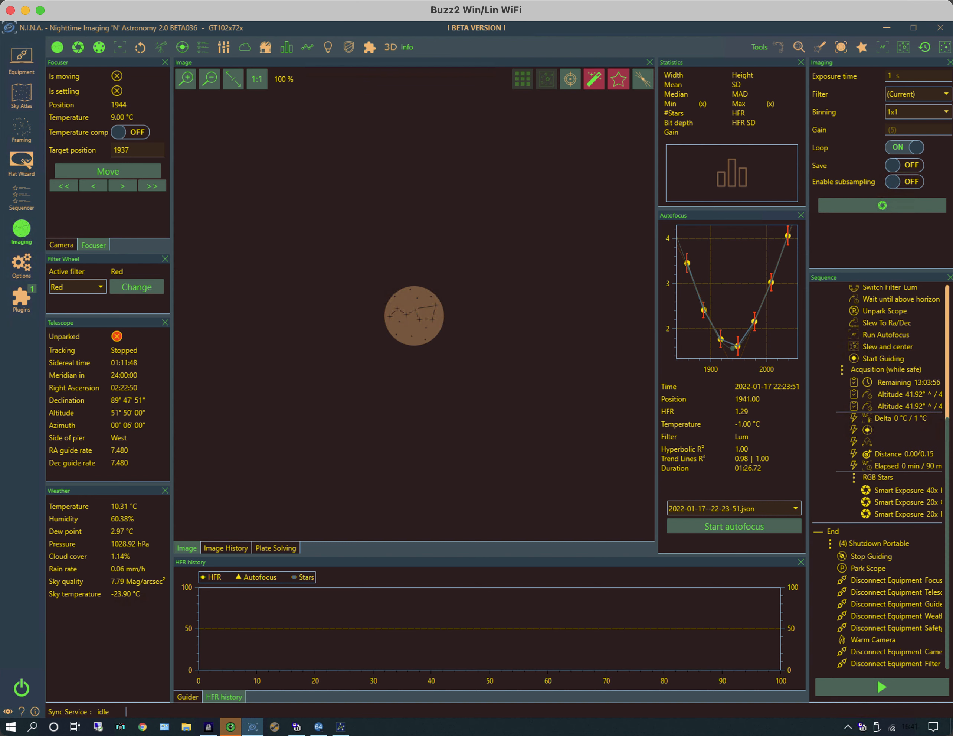
Compare the sequence start controls in the Sequencer and imaging workspace, and start the Auriga Group sequence from the Sequencer
click(20, 201)
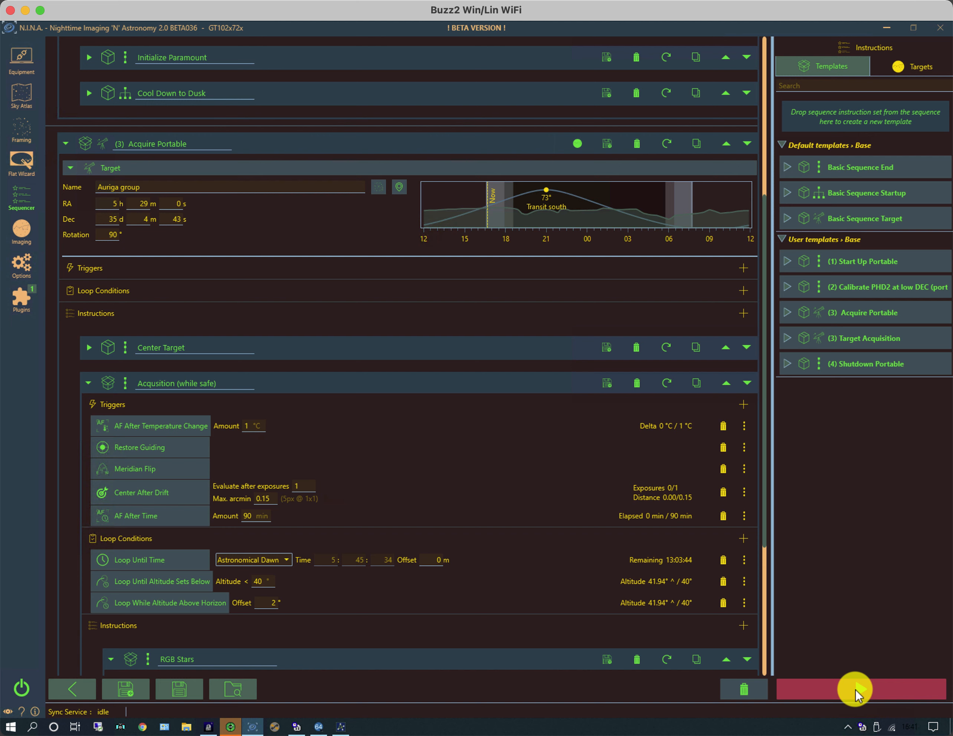
click(17, 233)
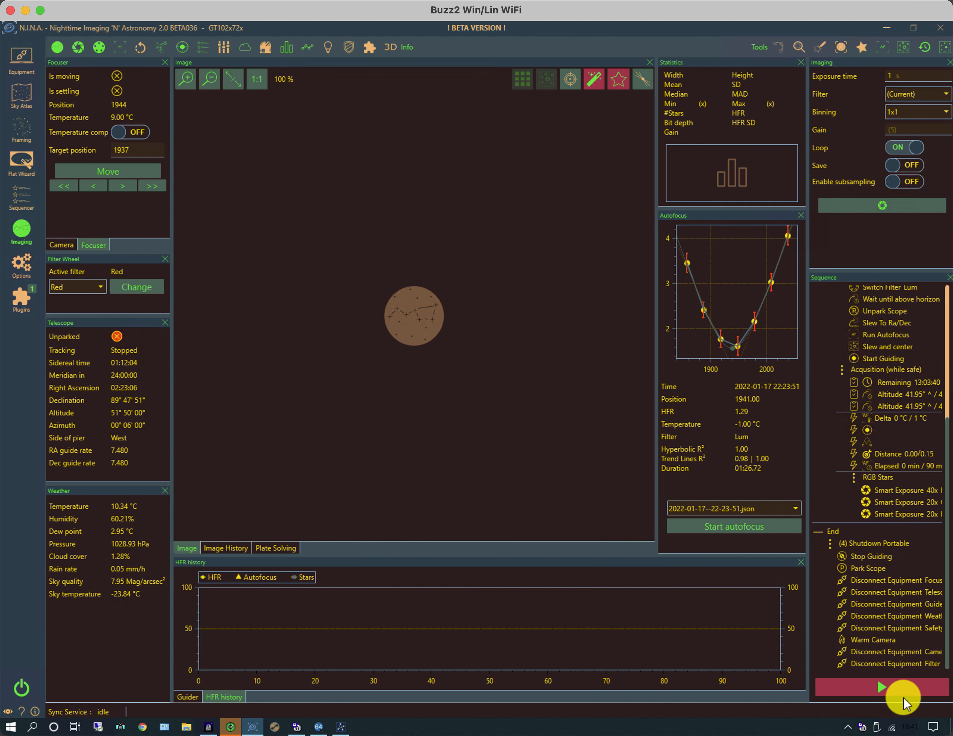
click(16, 197)
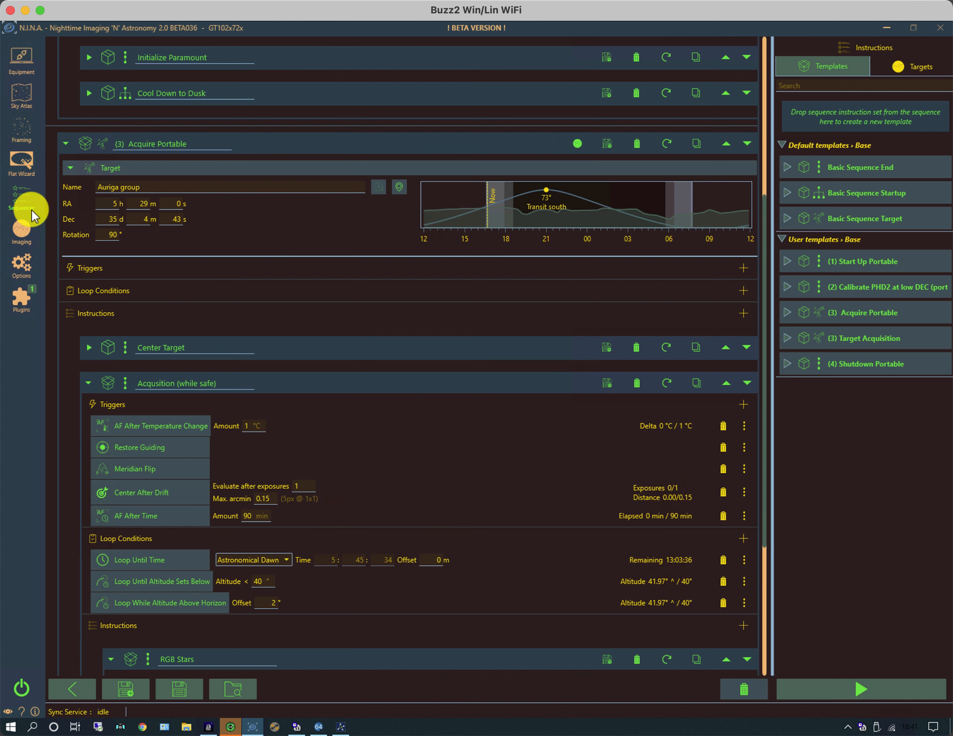
click(858, 691)
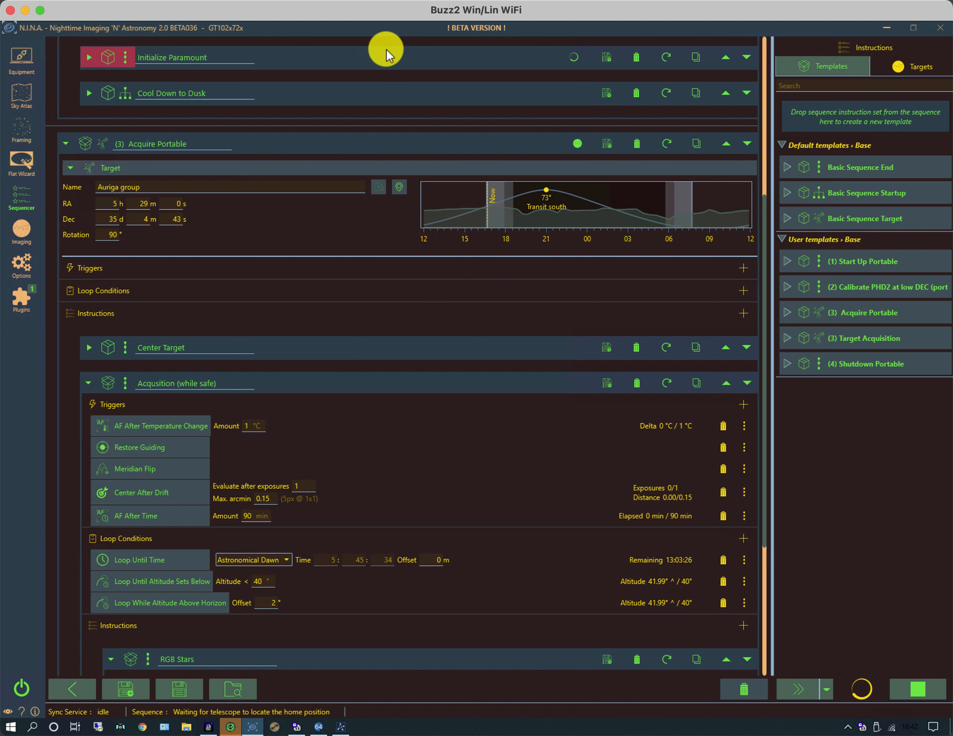
Expand the Initialize Paramount instruction set to follow its progress, and view the running sequence's skip options without skipping anything
click(88, 58)
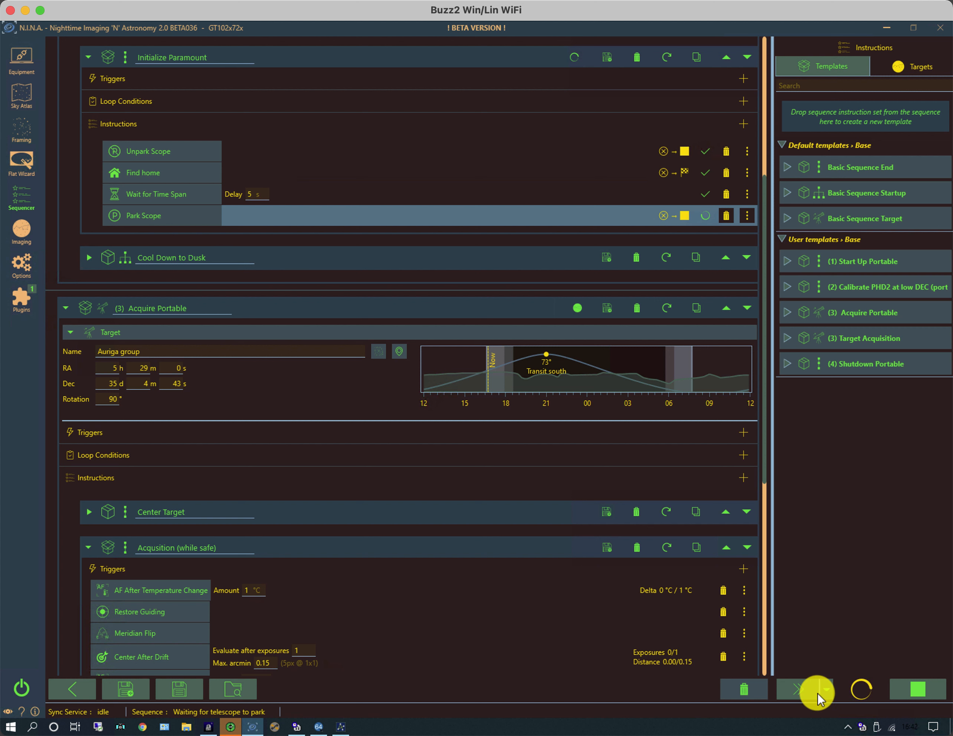
click(827, 689)
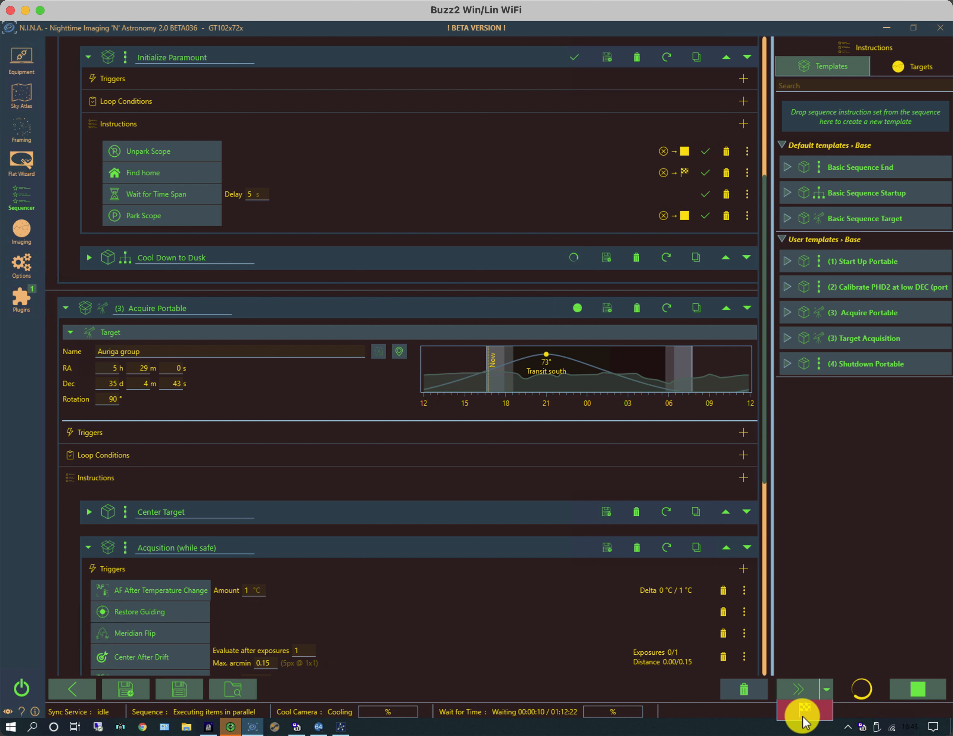
click(847, 594)
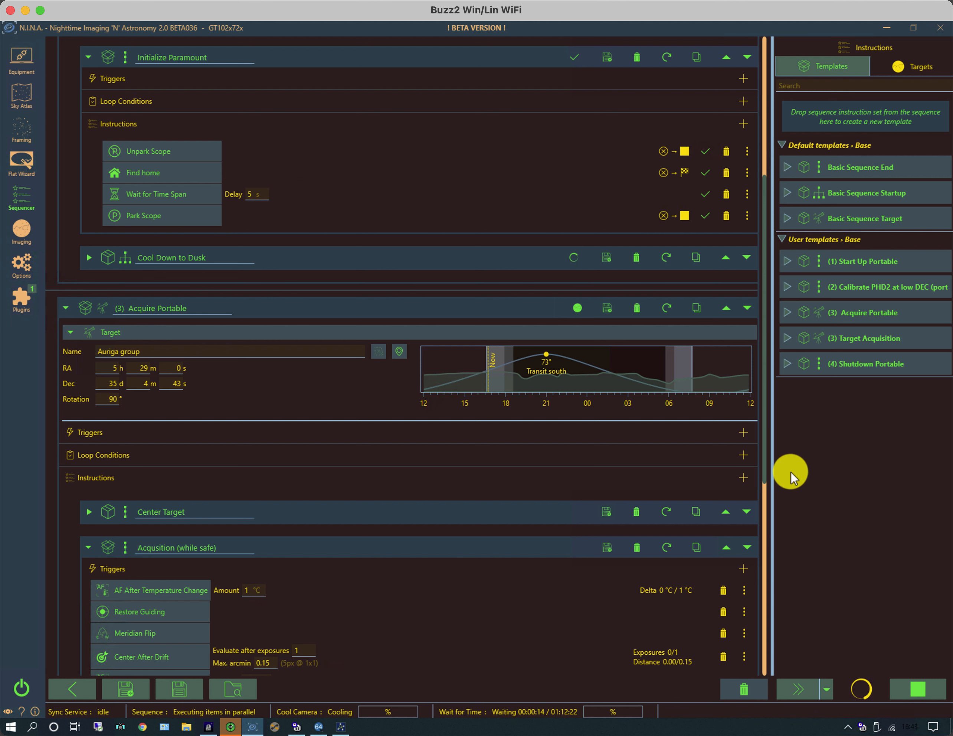
Collapse the Initialize Paramount and Acquire Portable sets, and expand Cool Down to Dusk
click(88, 56)
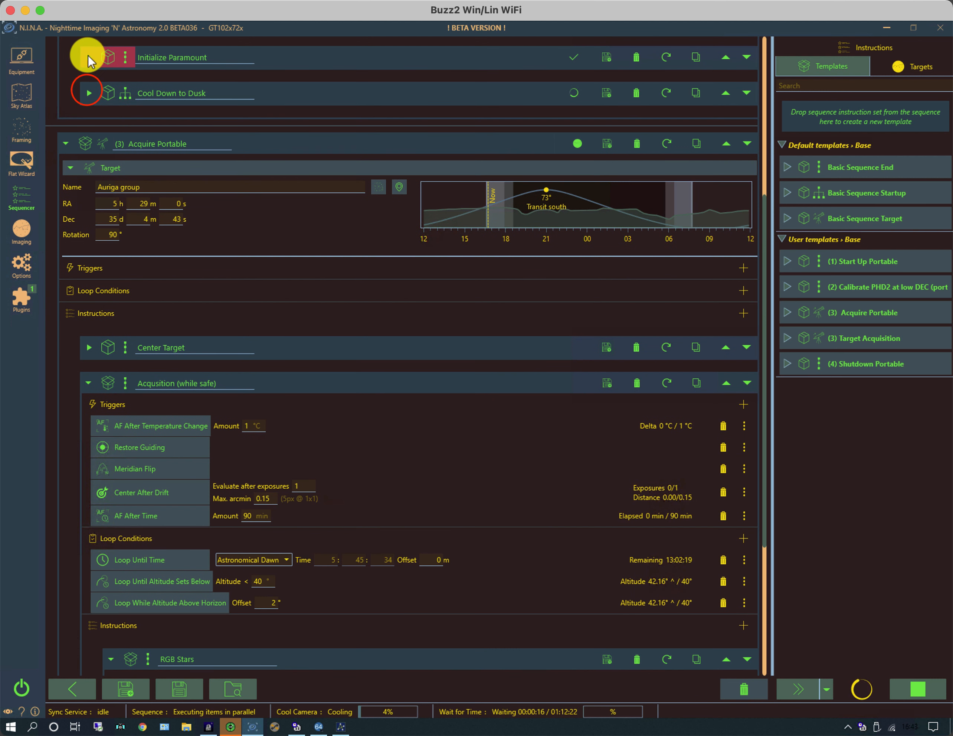
click(88, 93)
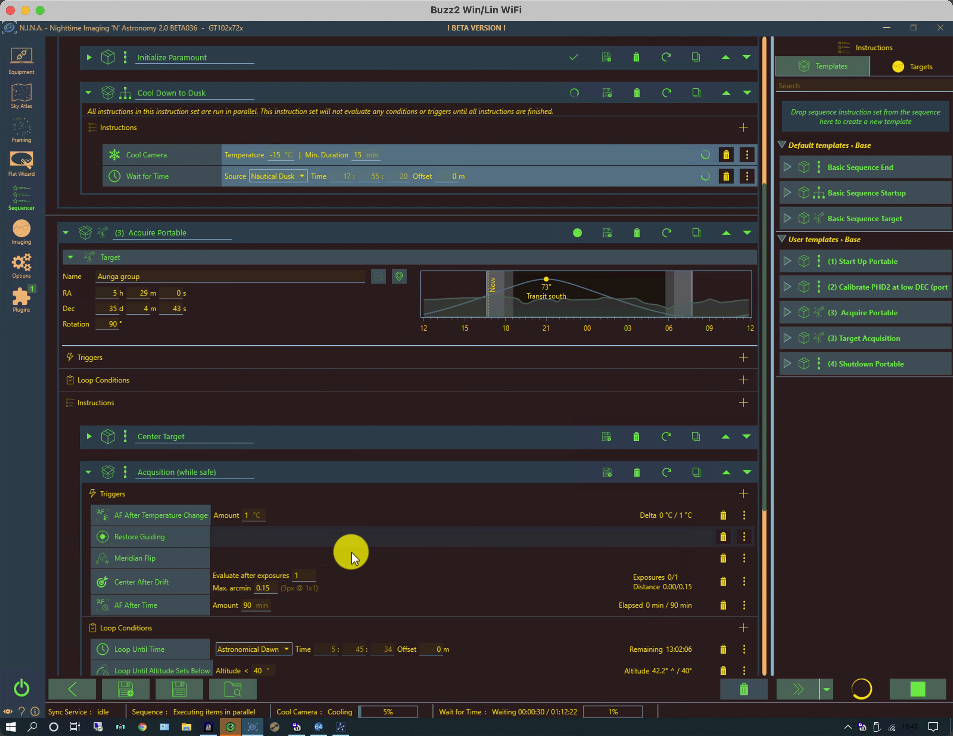
click(65, 233)
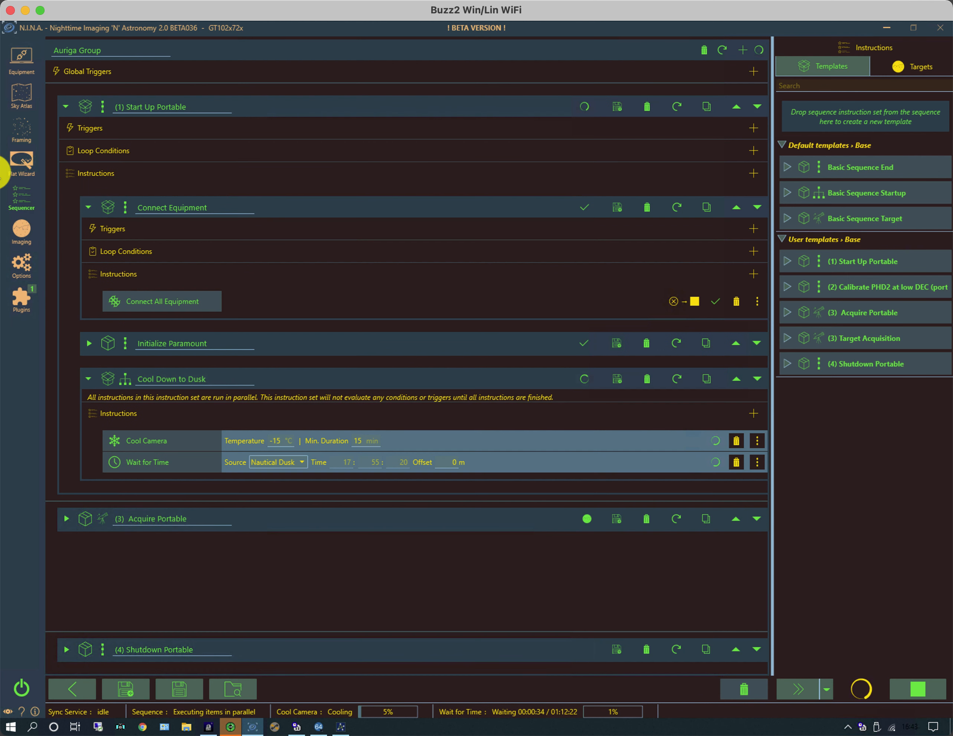
View the running startup instructions in the imaging workspace's Sequence pane and open its skip options
click(19, 230)
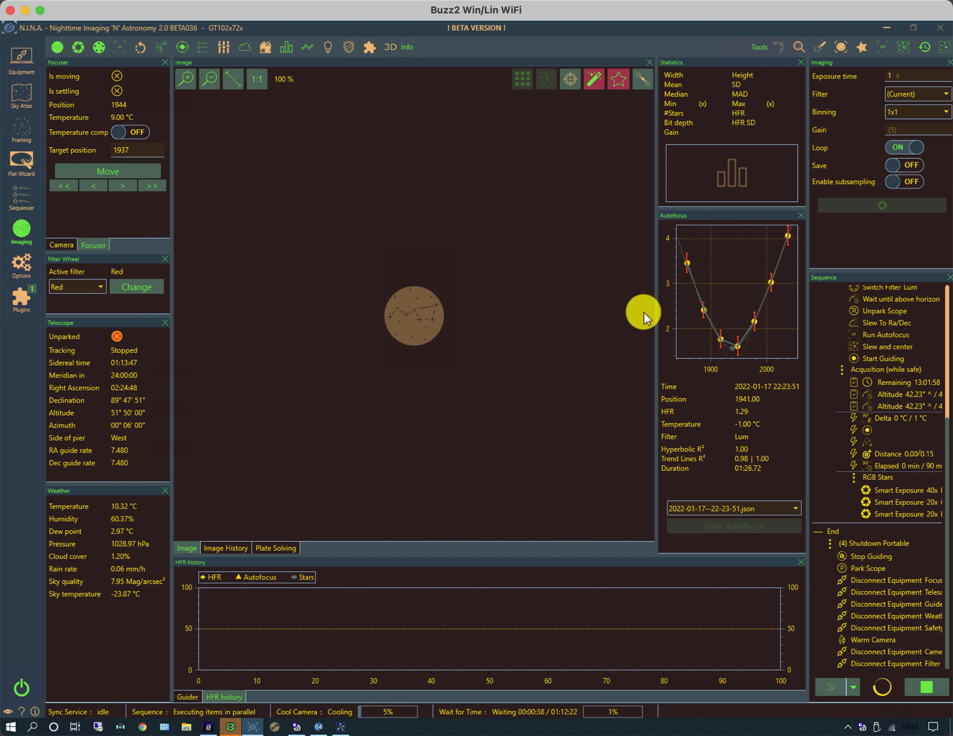
click(944, 361)
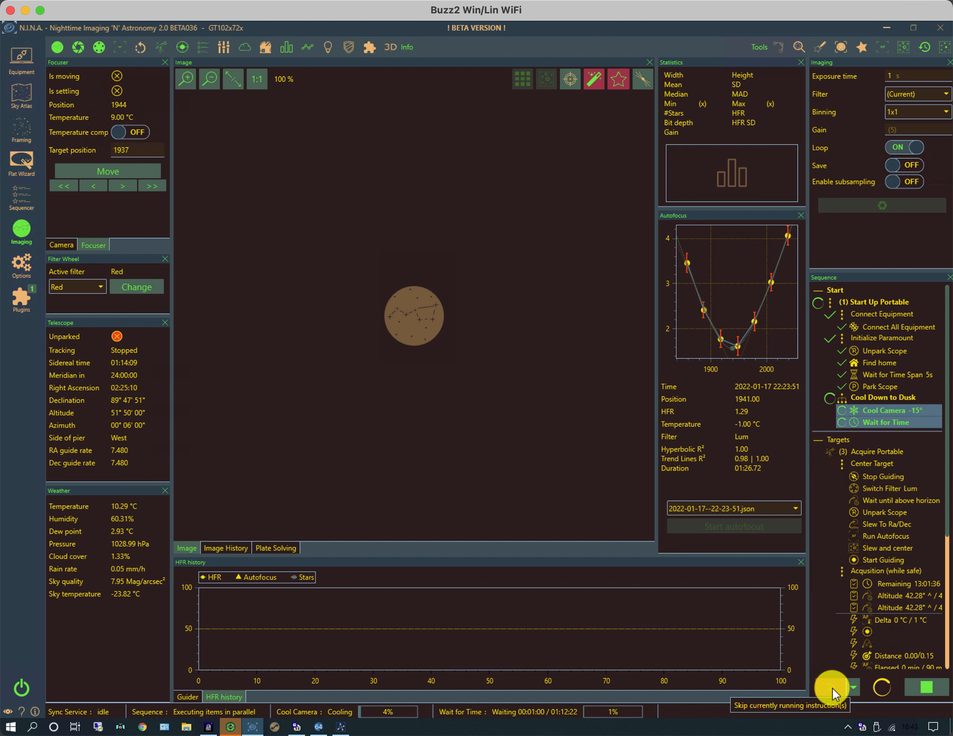
click(842, 685)
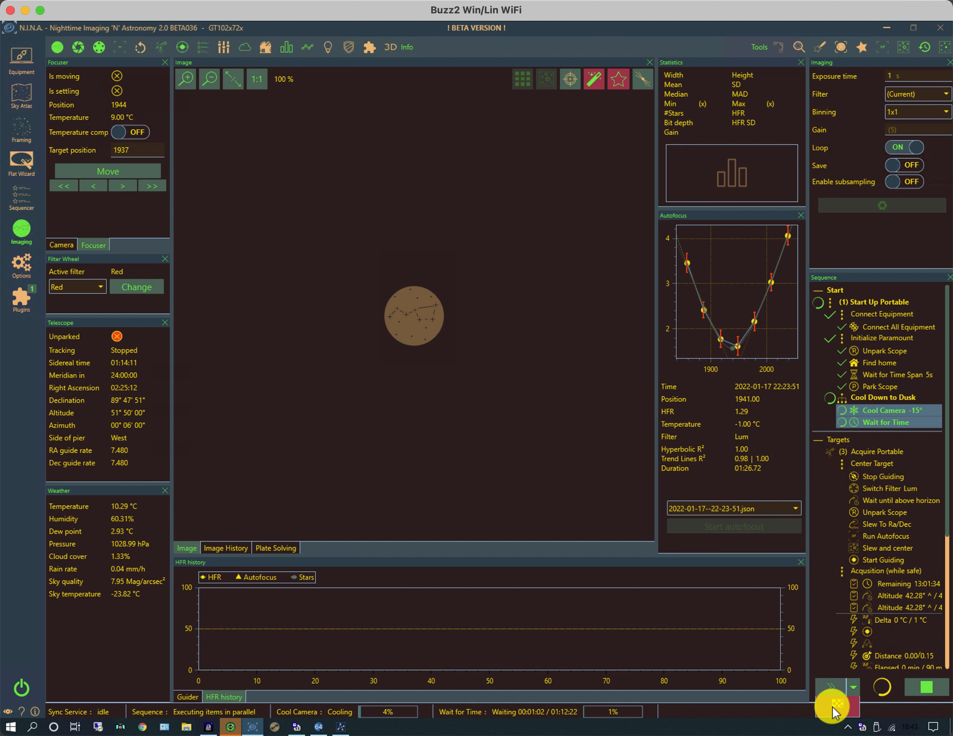